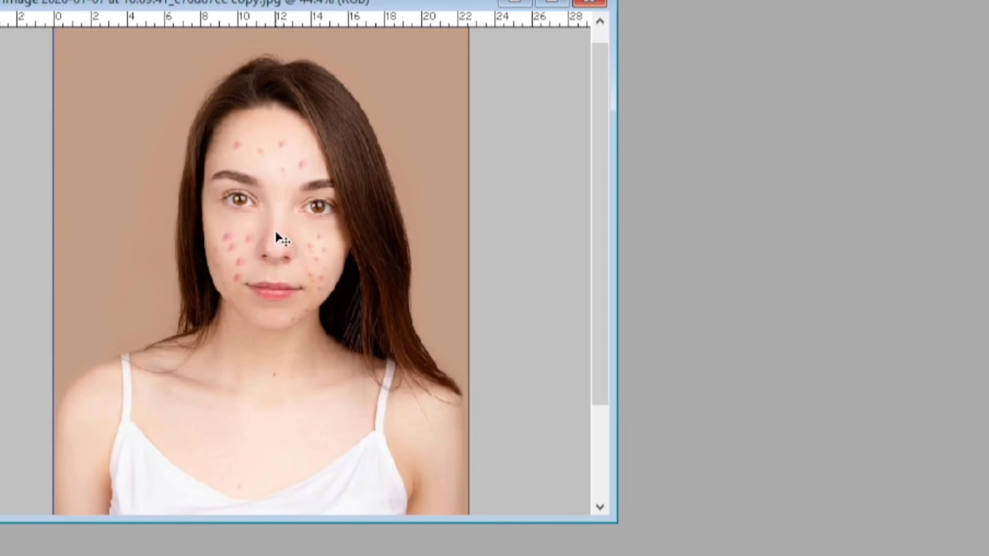
Duplicate the portrait image under its suggested name
left_click_drag(384, 2, 402, 3)
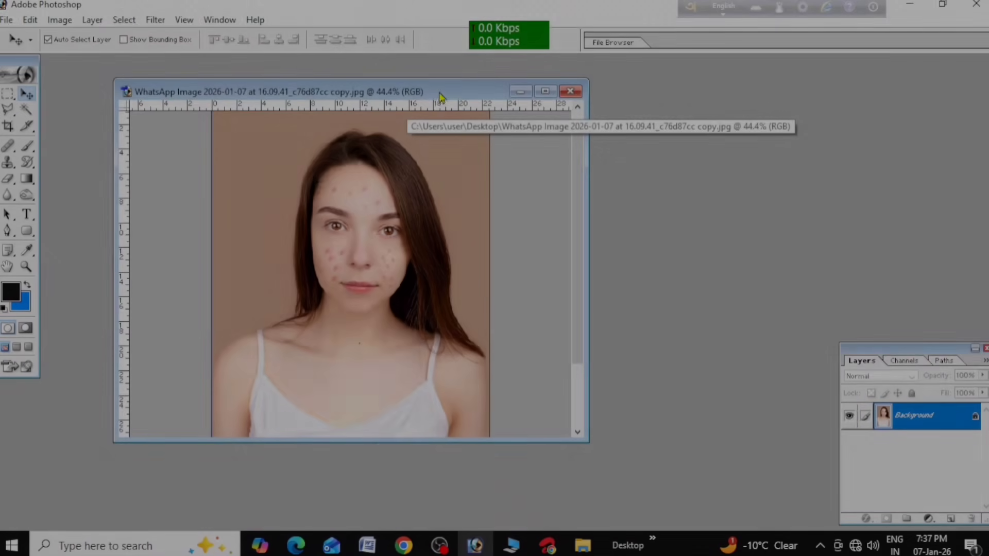
left_click_drag(440, 91, 385, 88)
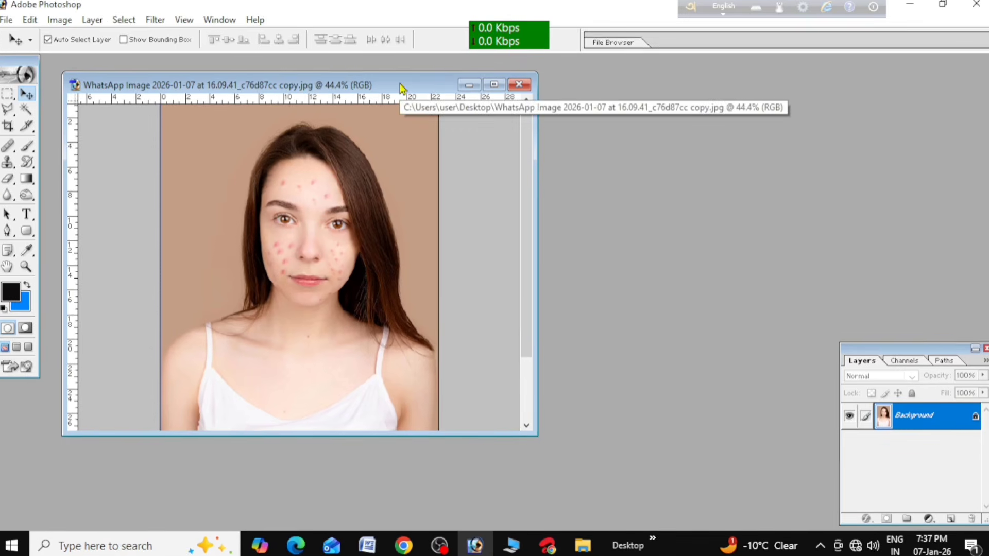
right_click(401, 89)
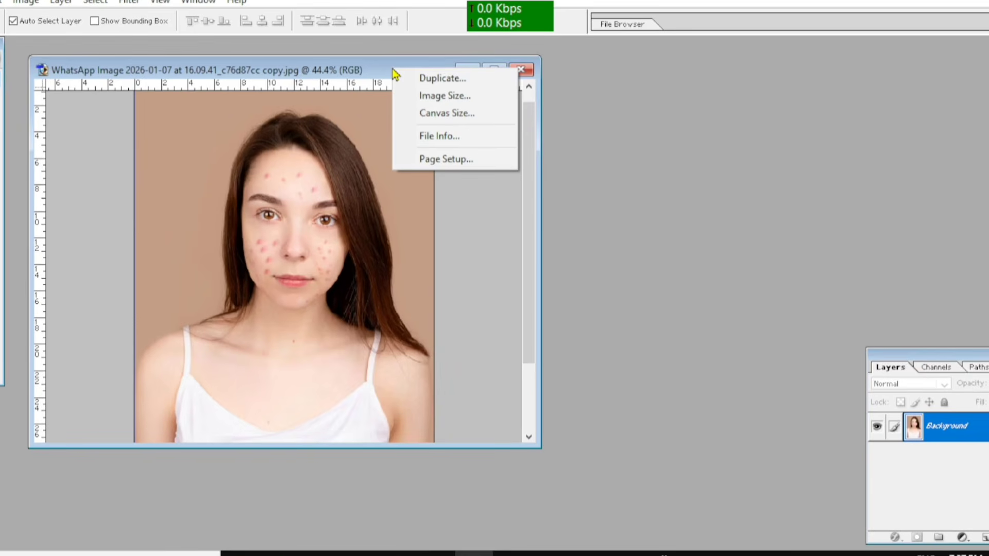
left_click(441, 79)
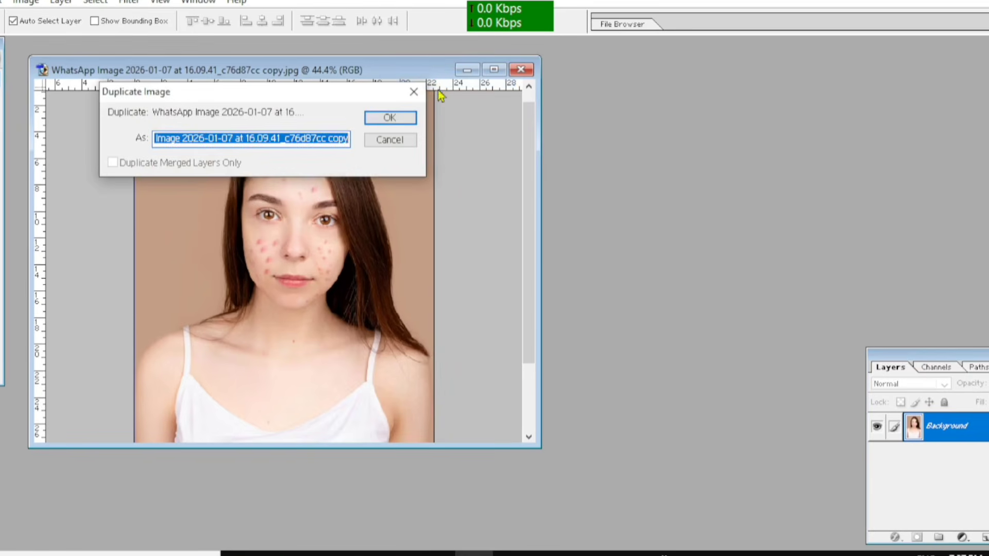
left_click(400, 118)
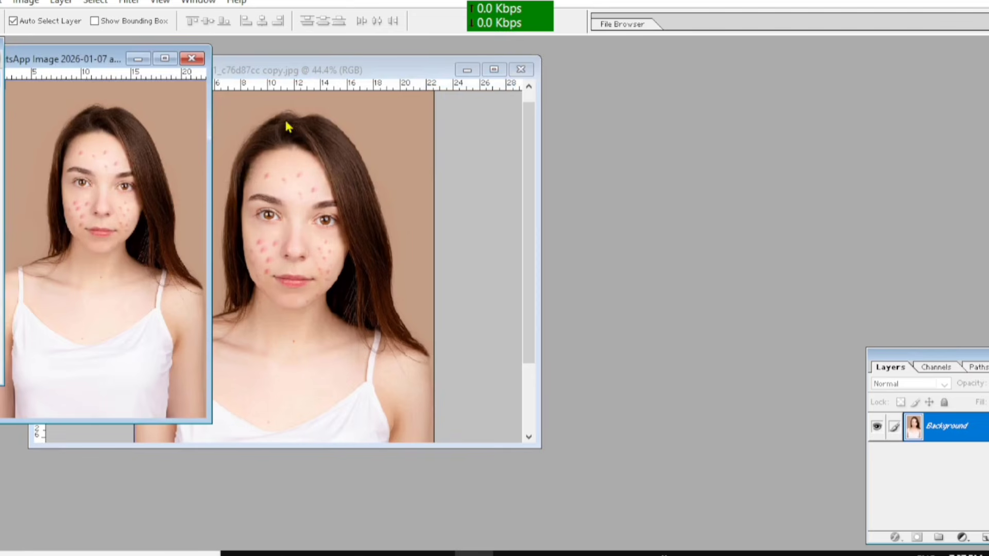
Place the duplicate beside the original portrait and maximize the original's window
left_click_drag(75, 61, 420, 99)
left_click_drag(289, 73, 229, 79)
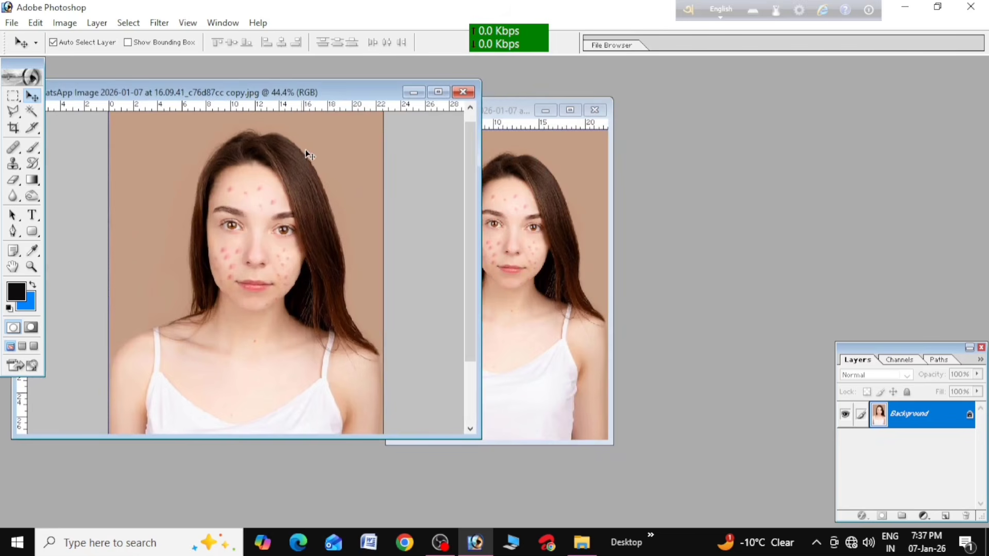
left_click_drag(286, 93, 380, 109)
left_click(490, 106)
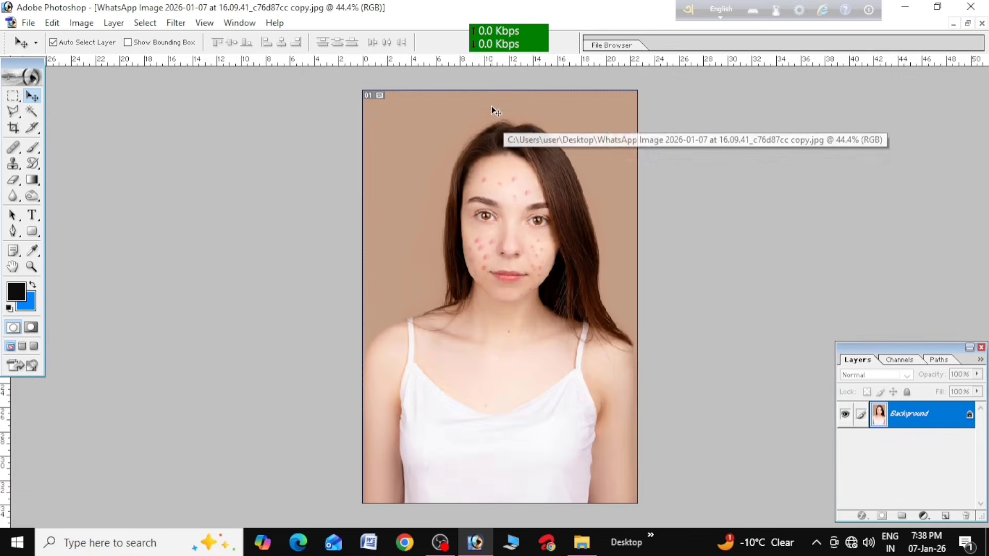
Examine the blemishes on the woman's forehead and cheeks at 153% zoom
key("alt")
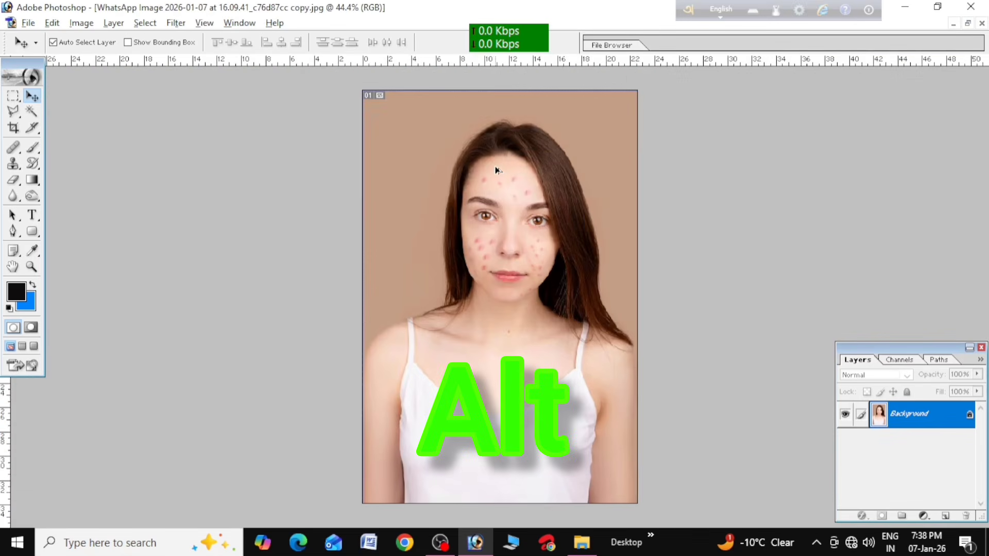
scroll(497, 171, "up", 4)
scroll(495, 170, "up", 1)
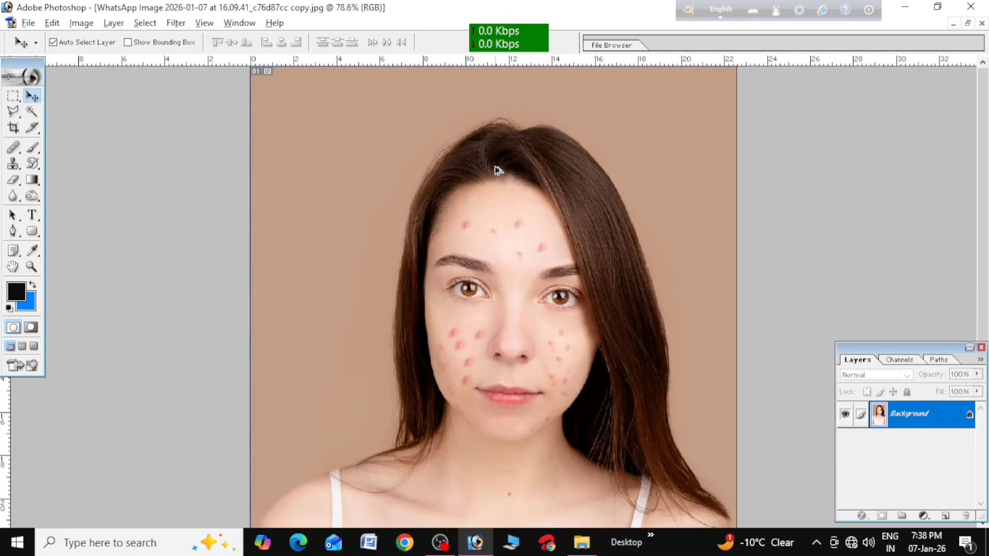
scroll(496, 169, "up", 4)
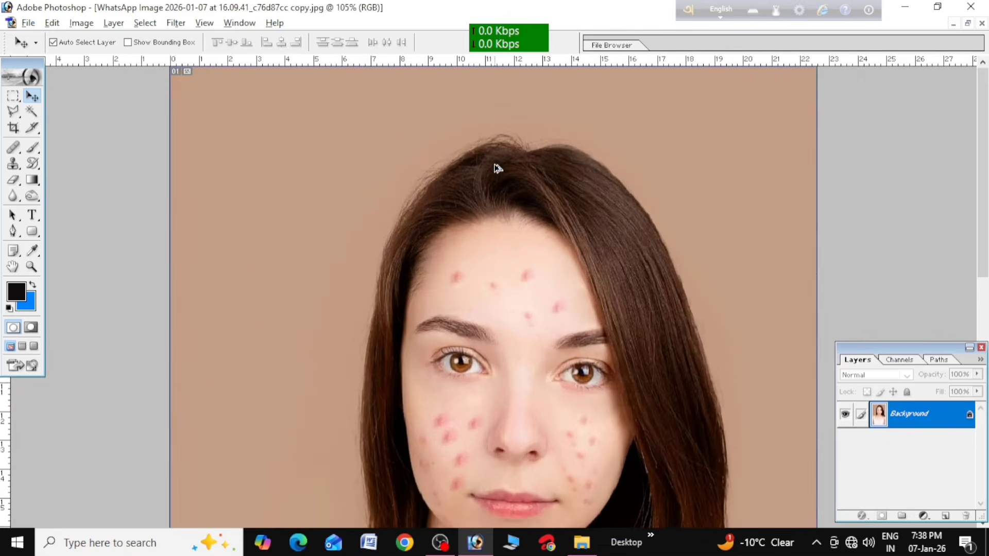
scroll(497, 166, "up", 2)
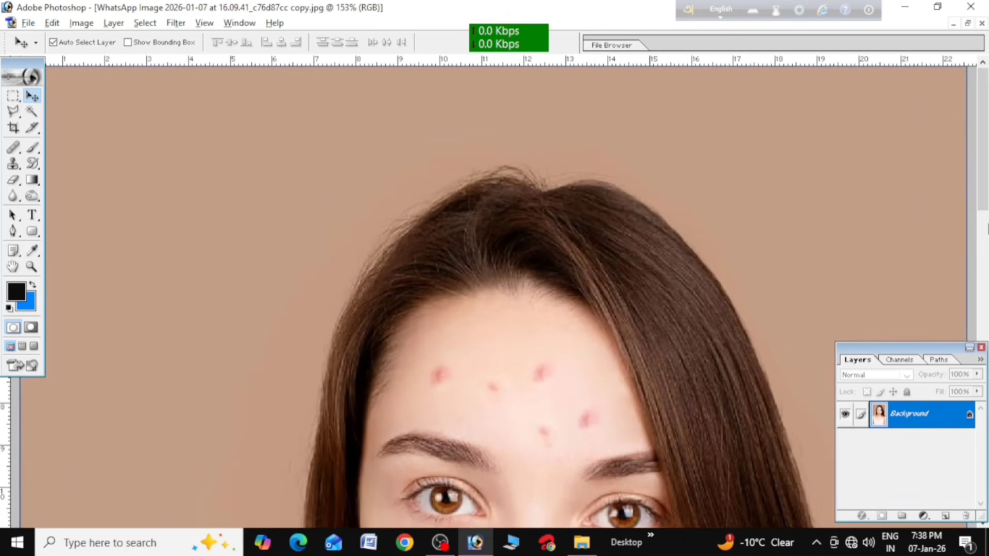
left_click_drag(985, 168, 986, 252)
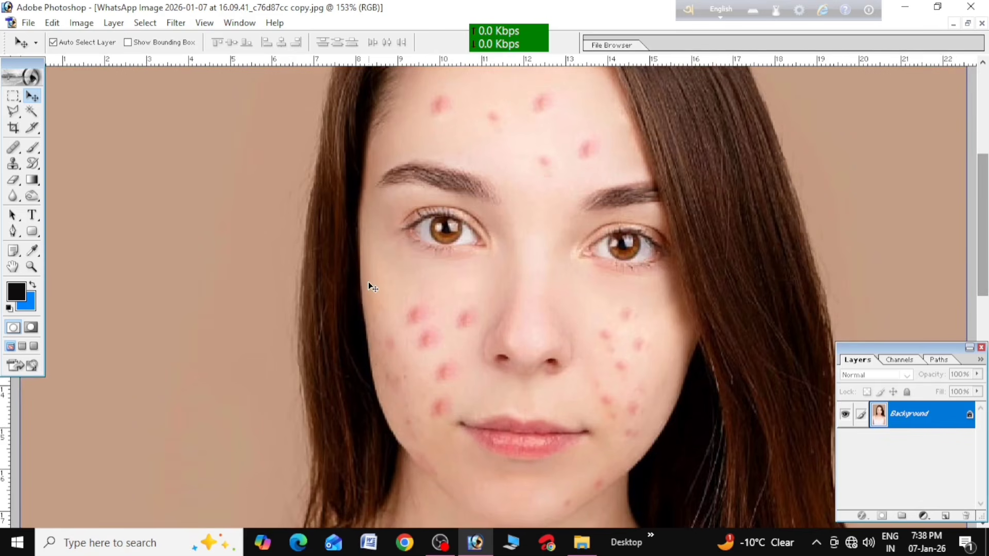
scroll(370, 287, "up", 1)
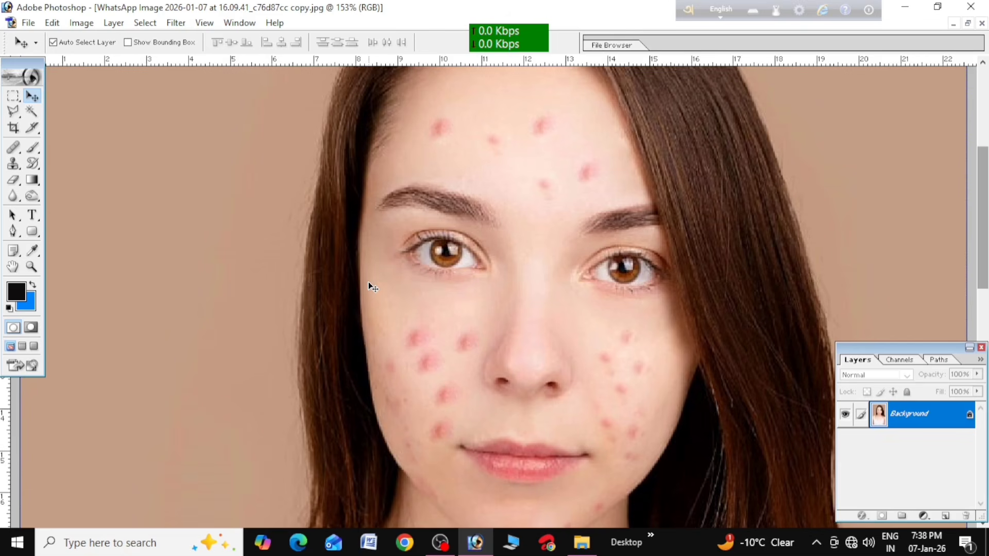
scroll(369, 287, "up", 1)
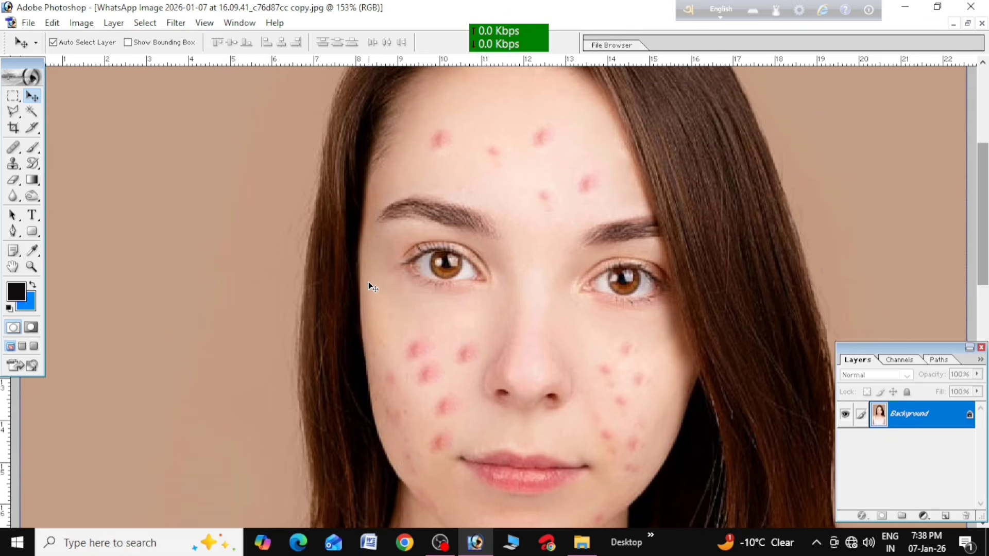
scroll(370, 286, "up", 4)
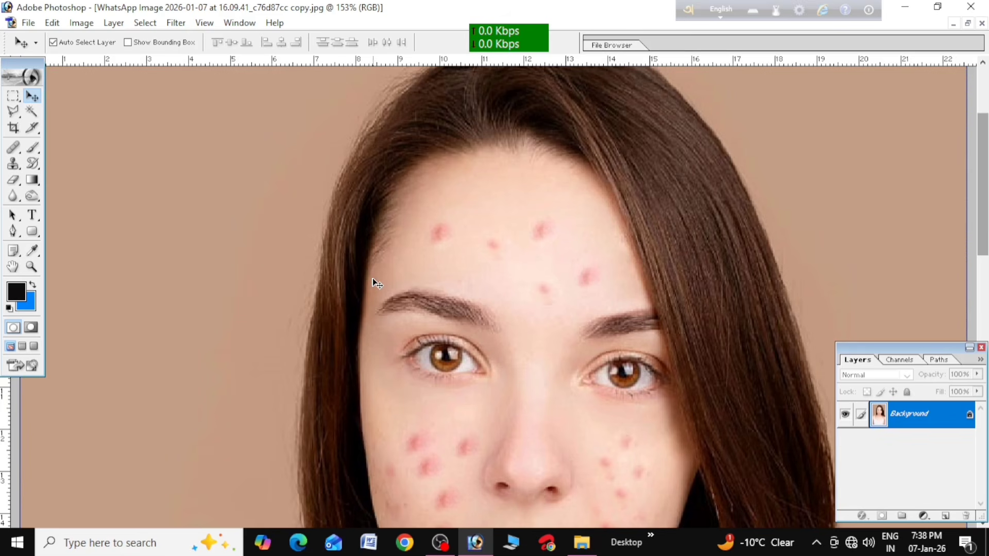
scroll(372, 281, "down", 1)
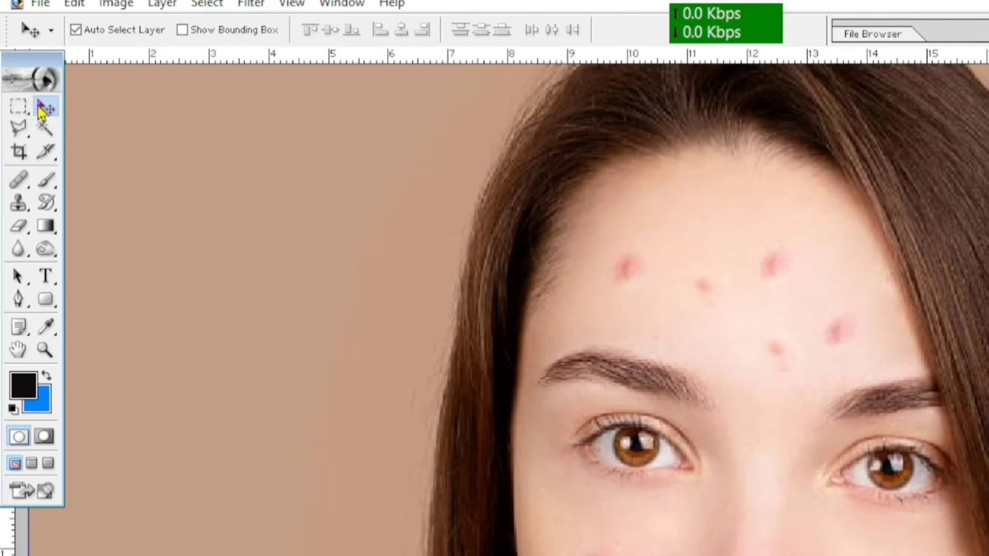
Activate the Healing Brush with Normal mode and Sampled as its source
left_click(20, 185)
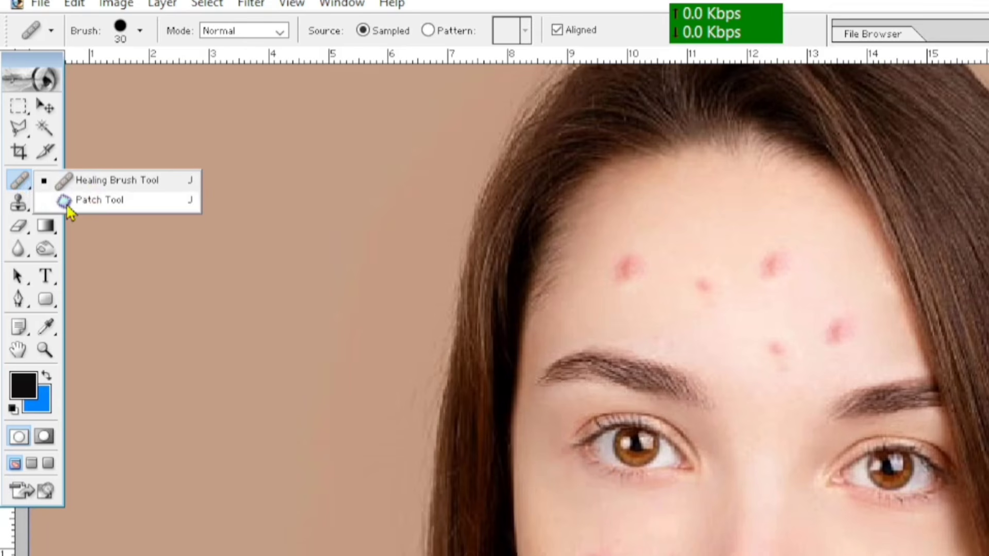
left_click(105, 182)
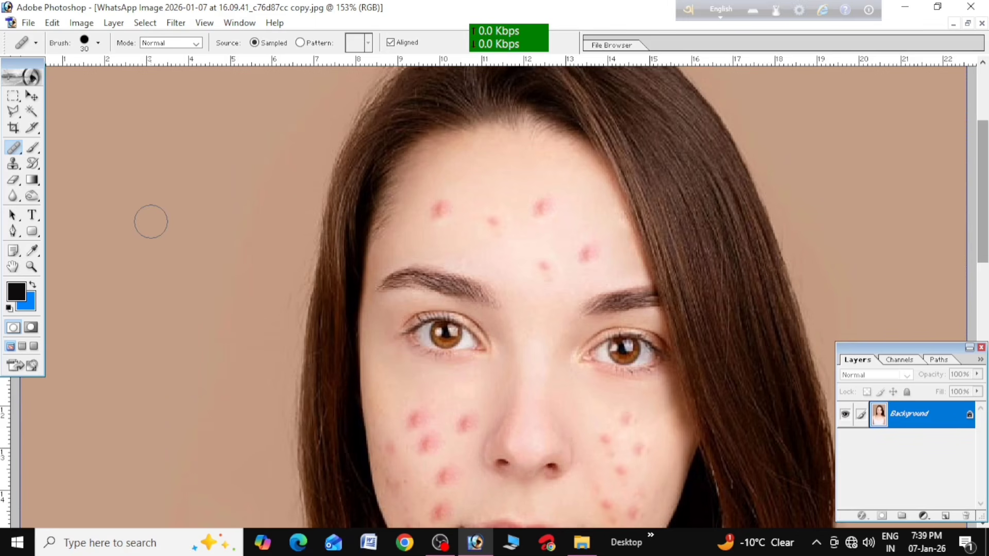
left_click(20, 147)
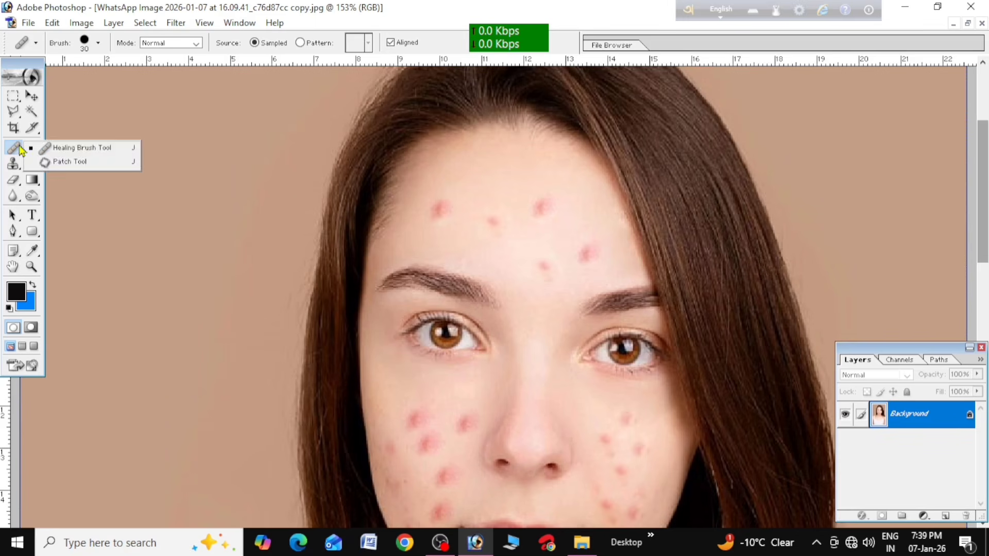
left_click(59, 151)
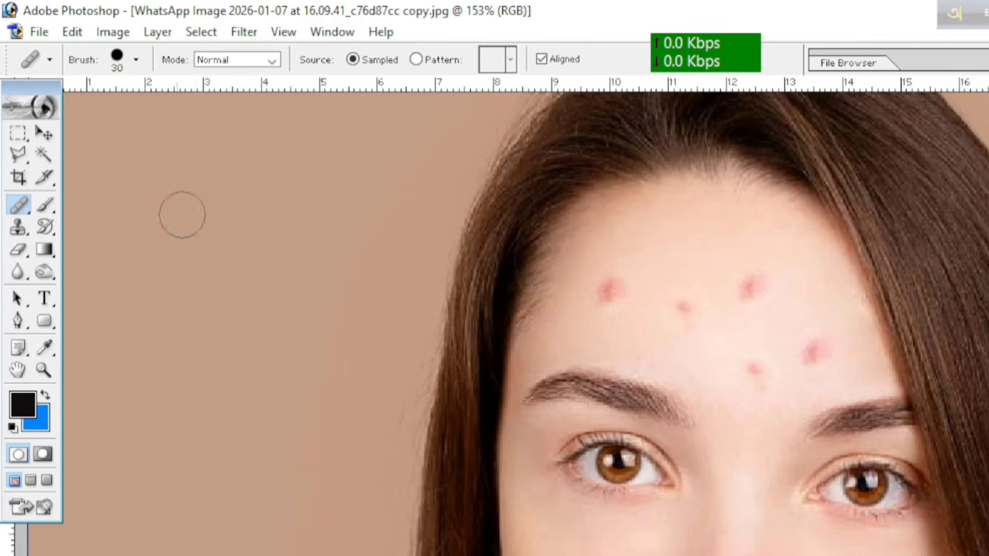
left_click(232, 60)
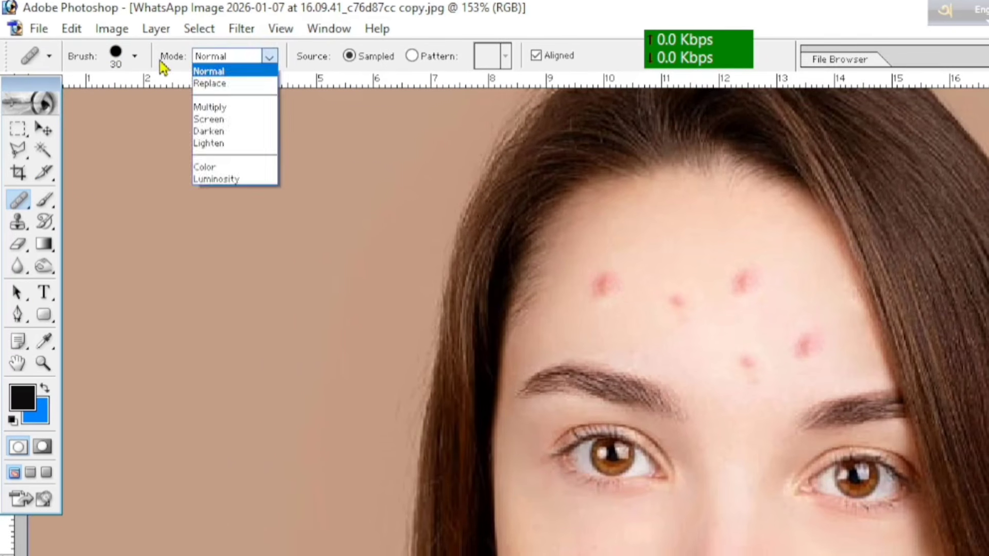
left_click(161, 63)
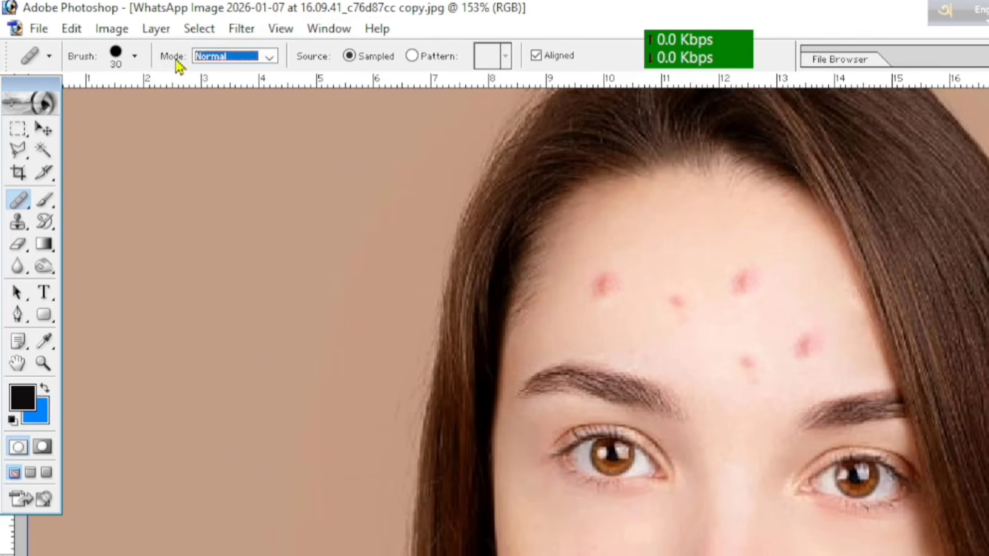
left_click(238, 61)
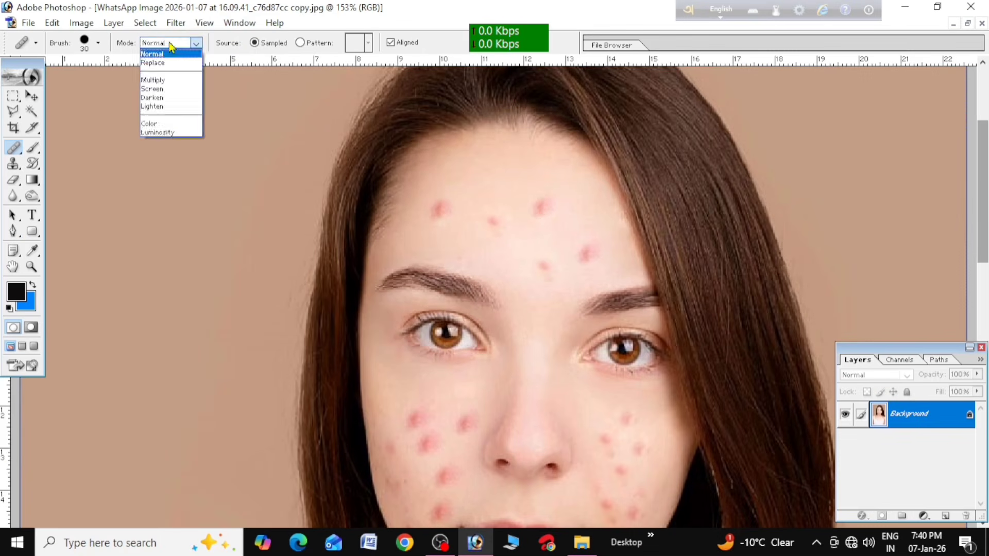
left_click(234, 60)
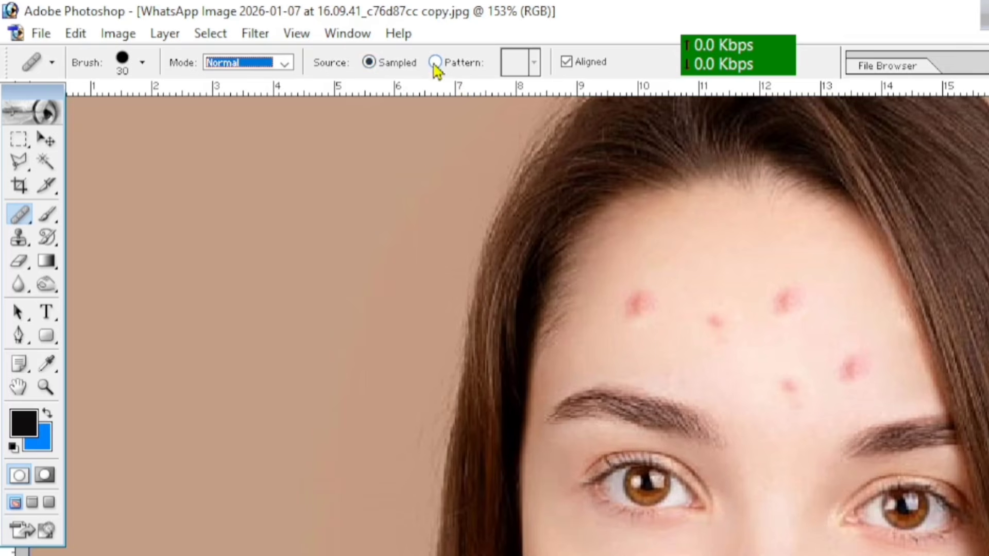
left_click(368, 64)
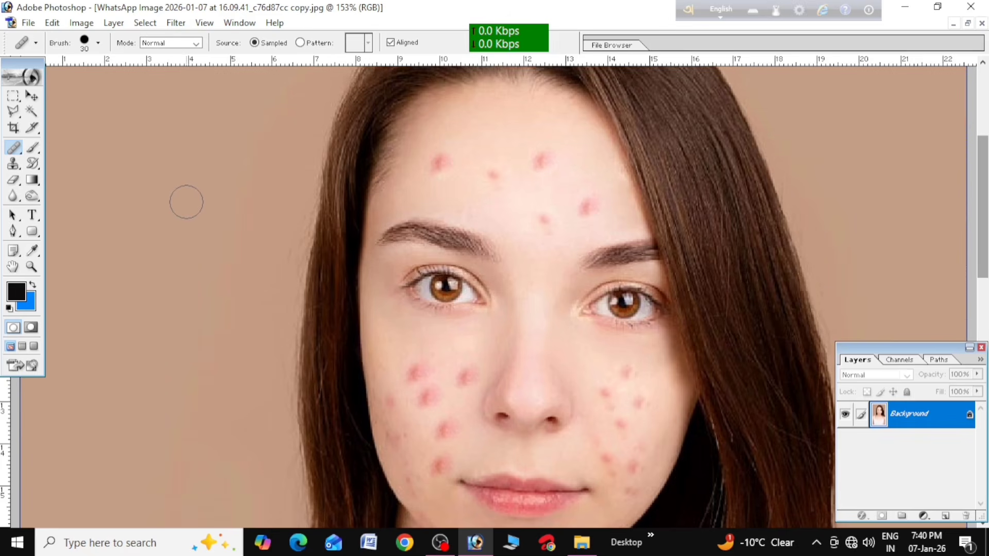
Enlarge the healing brush to size 150
scroll(186, 202, "down", 2)
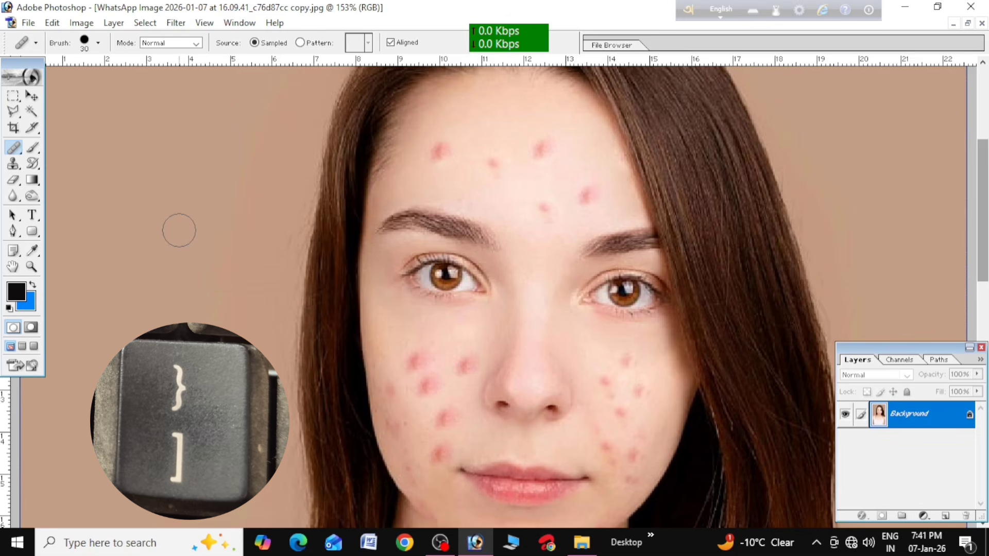
key("bracketright")
key("bracketright")
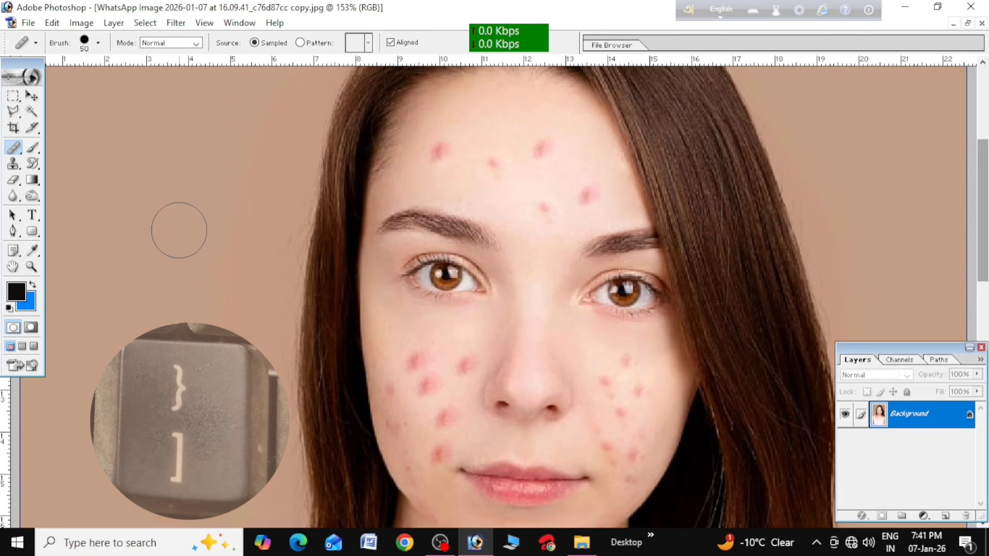
key("bracketright")
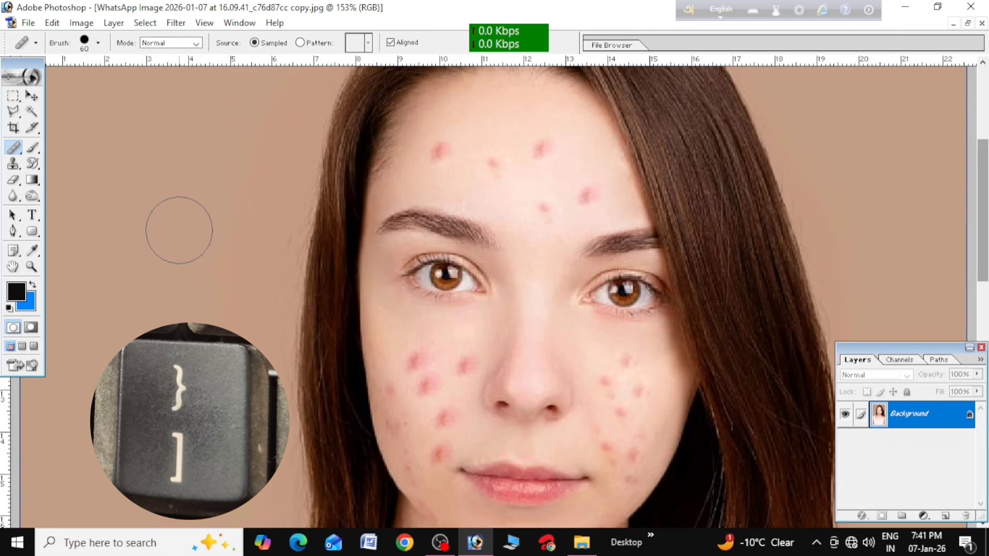
key("bracketright")
key("bracketright")
key("bracketright")
key("bracketright")
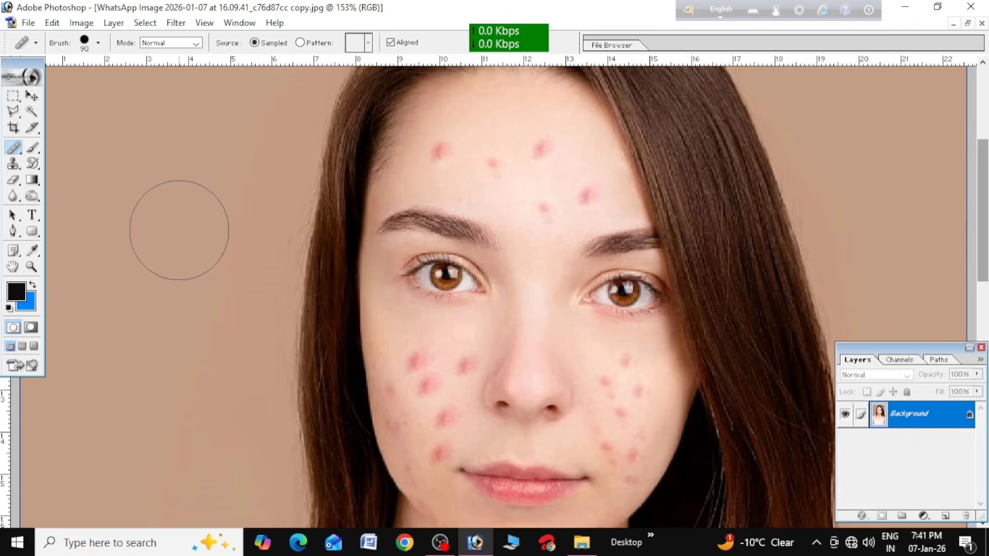
key("bracketright")
key("bracketright")
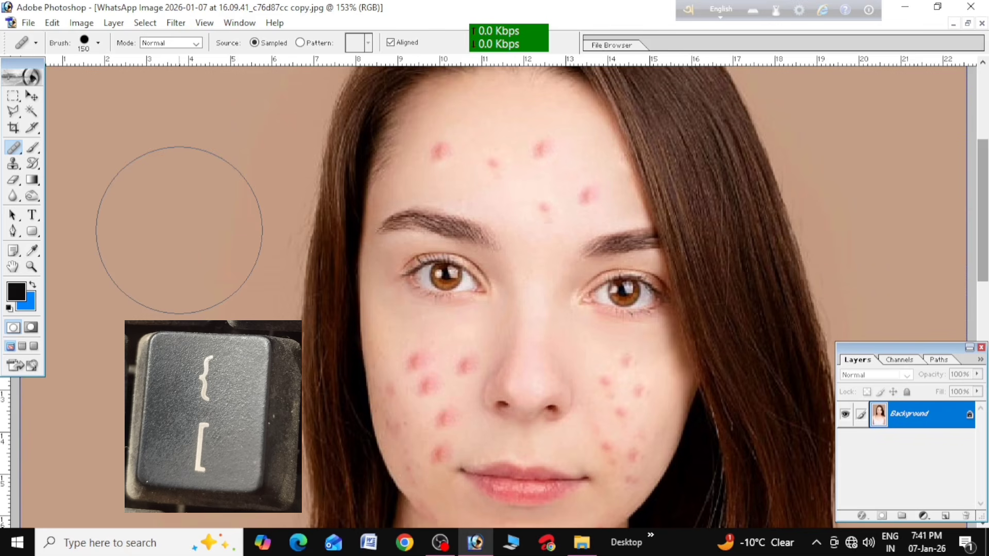
Reduce the healing brush to size 30
key("bracketleft")
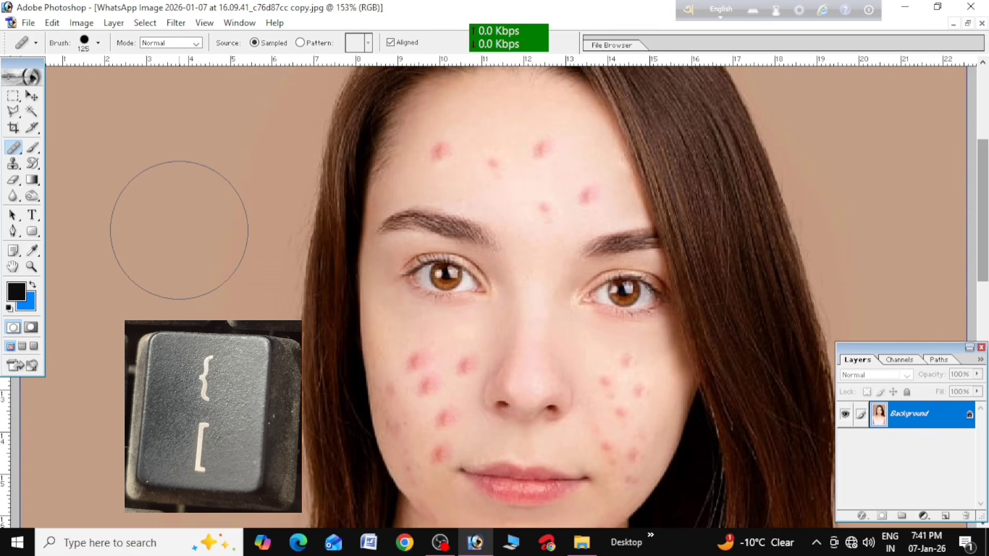
key("bracketleft")
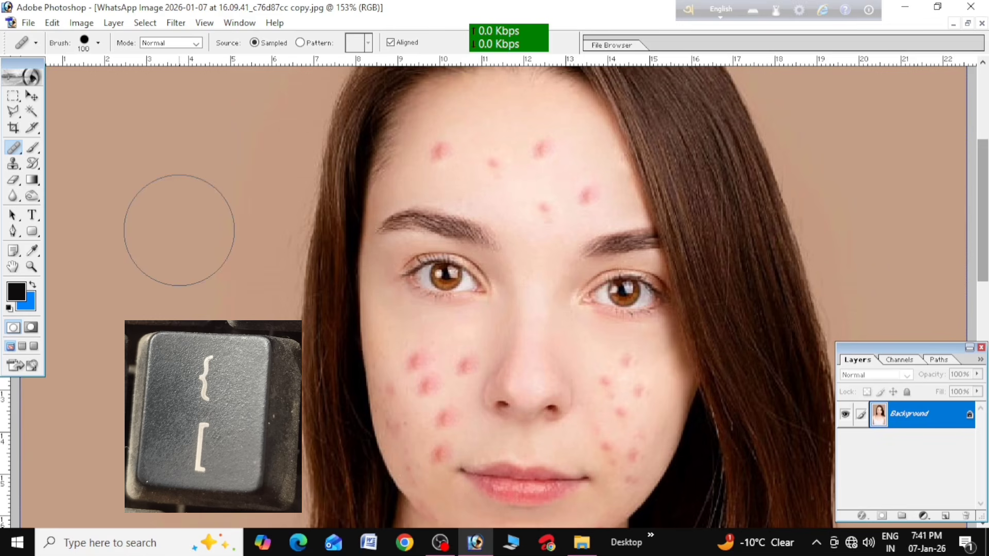
key("bracketleft")
key("bracketleft")
key("bracketleft")
key("bracketleft")
key("bracketleft")
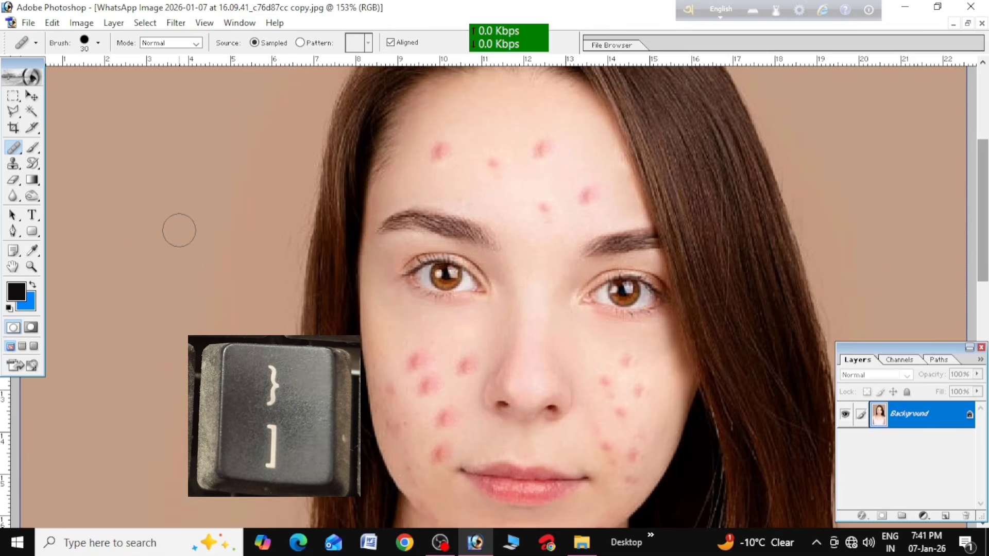
Enlarge the healing brush to size 100
key("bracketright")
key("bracketright")
key("bracketright")
key("bracketright")
key("bracketright")
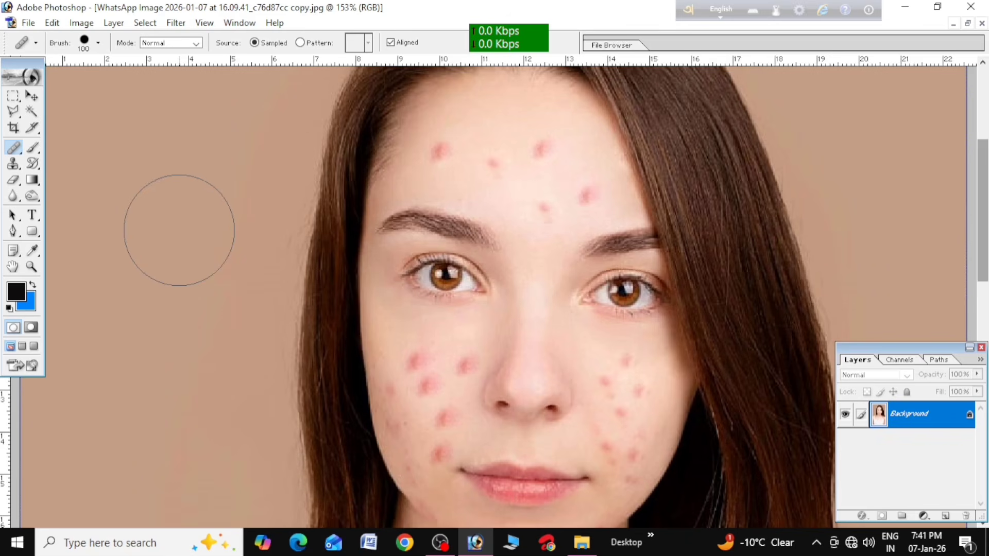
Try a larger healing brush over the forehead and shrink it back to slightly larger than the blemishes
scroll(179, 231, "up", 1)
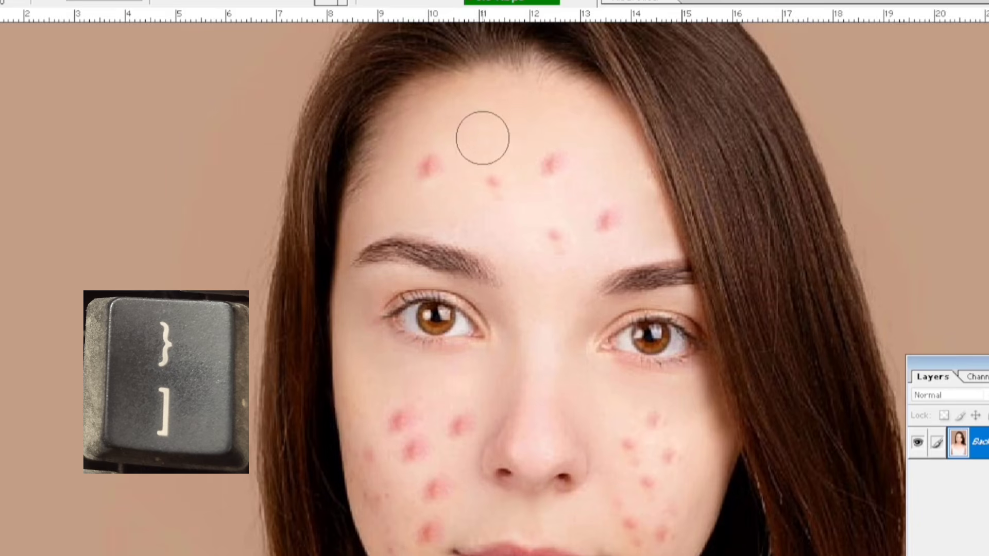
key("bracketright")
key("bracketright")
key("bracketleft")
key("bracketleft")
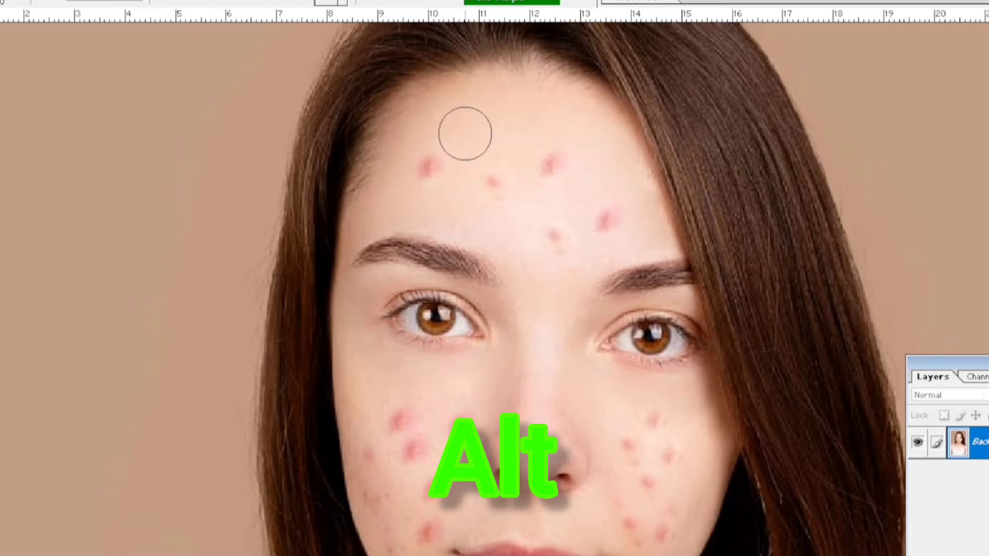
Heal the three blemishes across the upper forehead, sampling clean forehead skin near each one
key("alt")
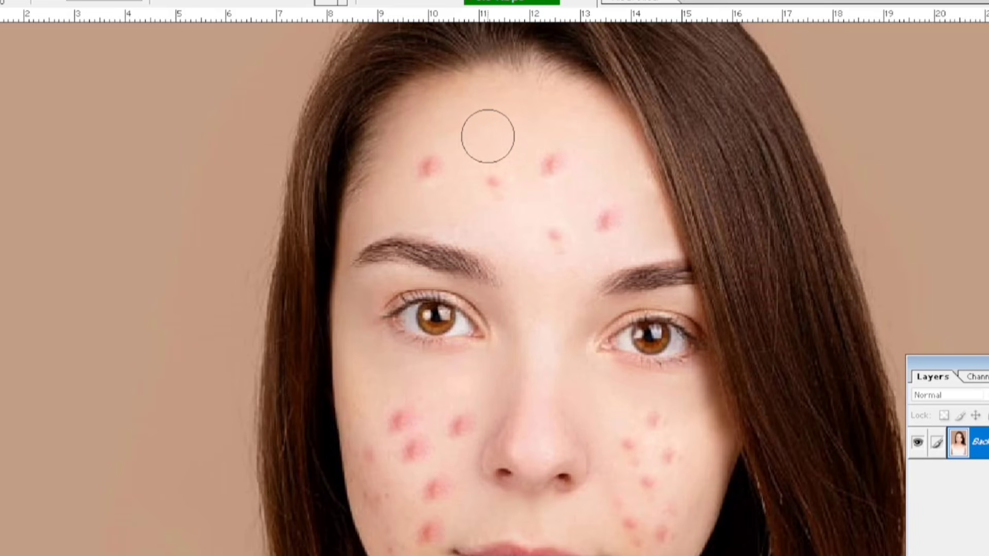
left_click(432, 167)
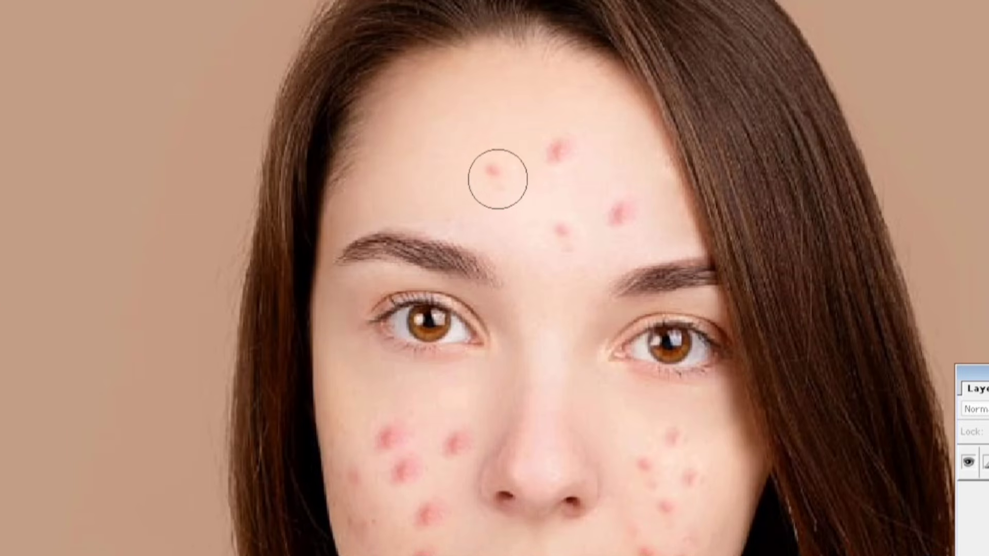
left_click(487, 121, "alt")
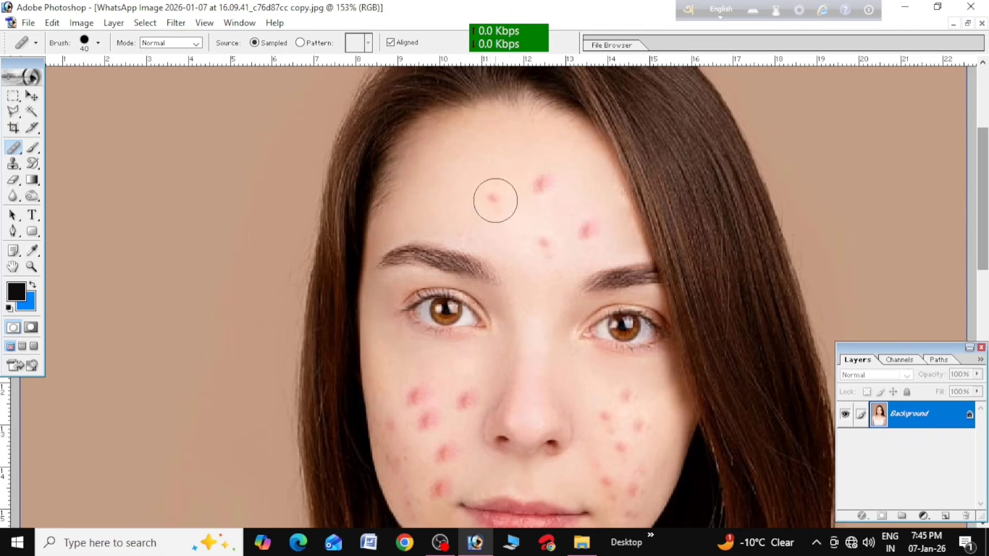
left_click(494, 199)
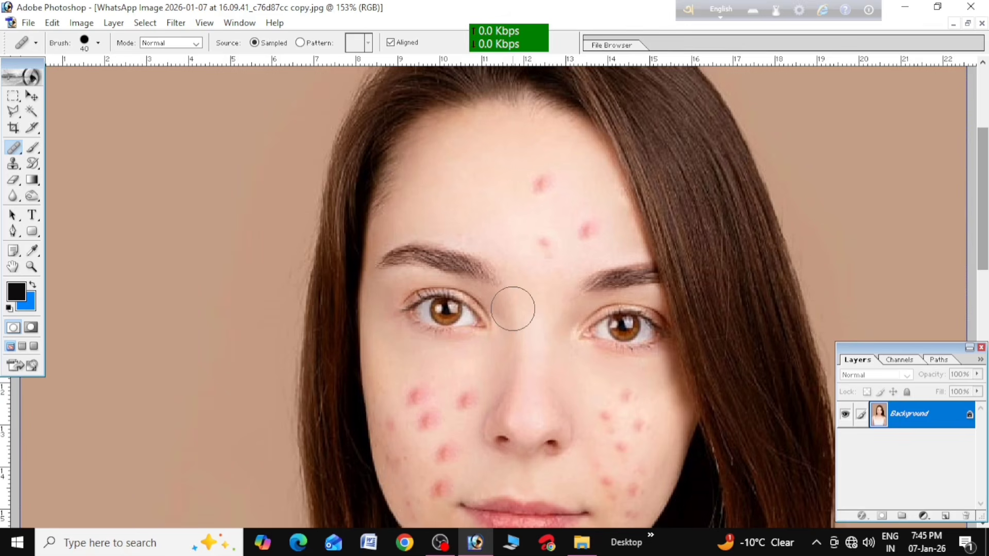
left_click(577, 158, "alt")
left_click(544, 181)
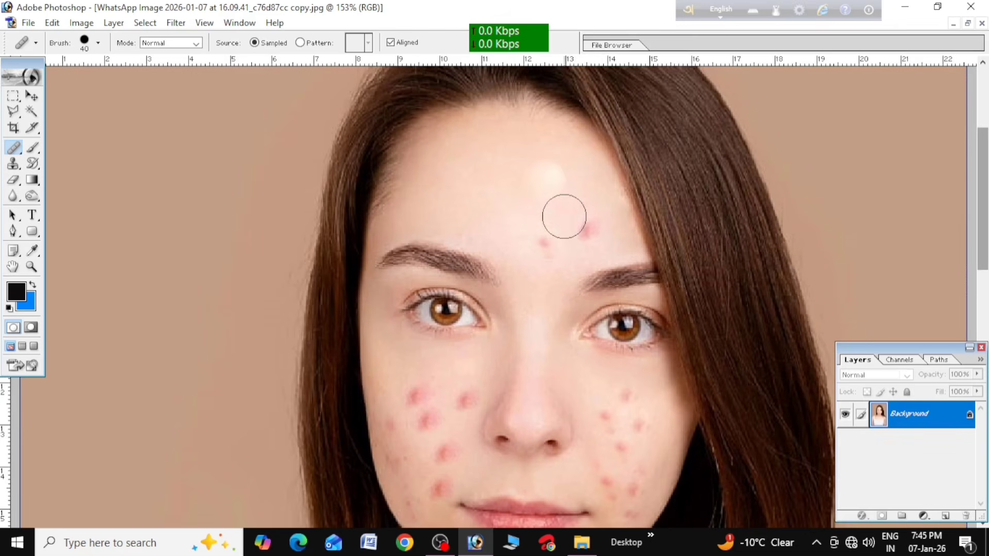
Heal the two remaining blemishes on the lower forehead above the eyebrows, using clean skin sampled beside them
scroll(563, 215, "down", 3)
scroll(575, 203, "up", 4)
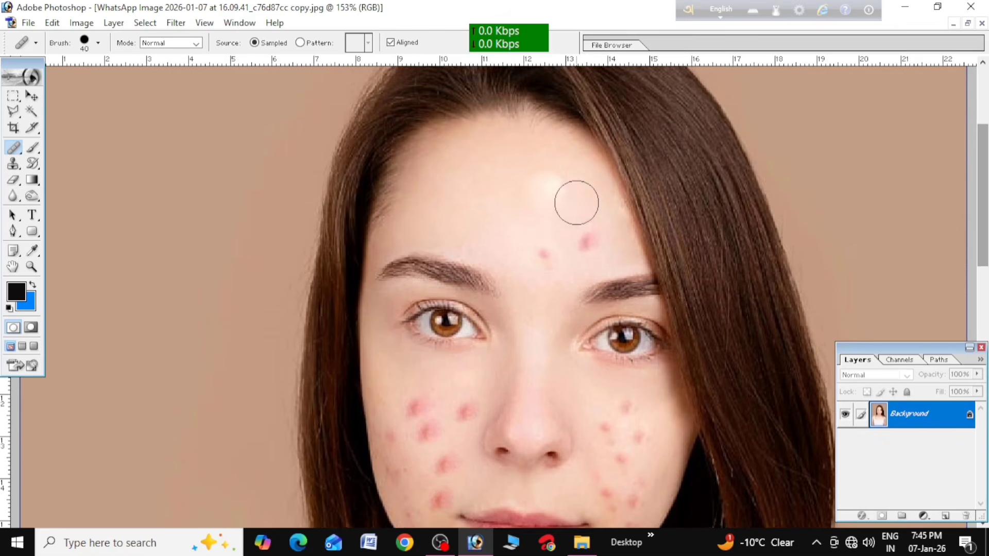
scroll(545, 246, "down", 1)
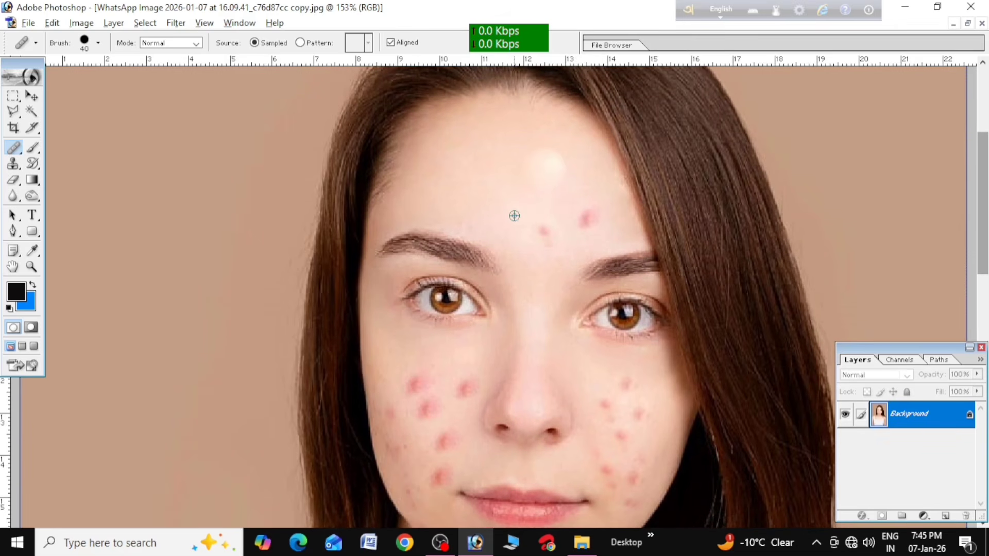
left_click(545, 229)
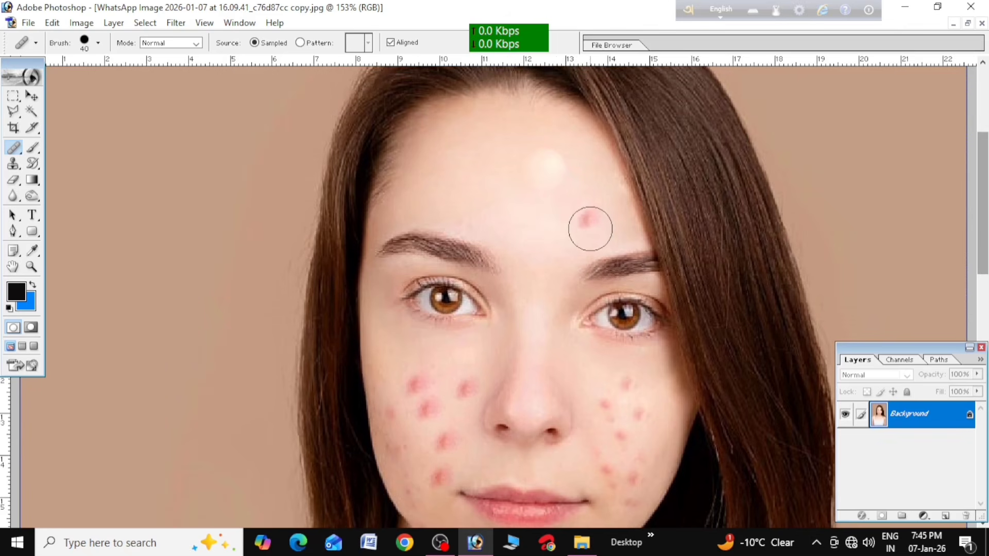
left_click(551, 230, "alt")
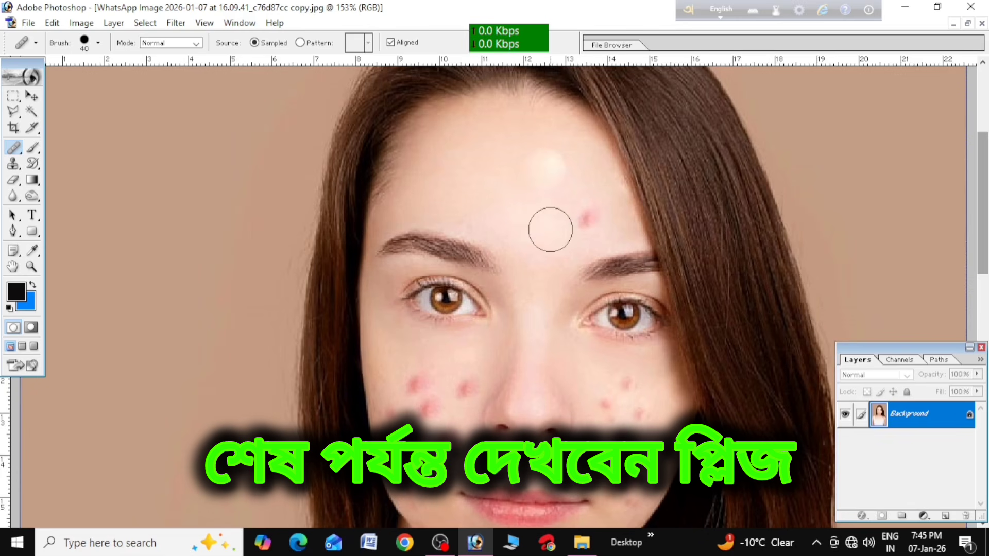
left_click(587, 218)
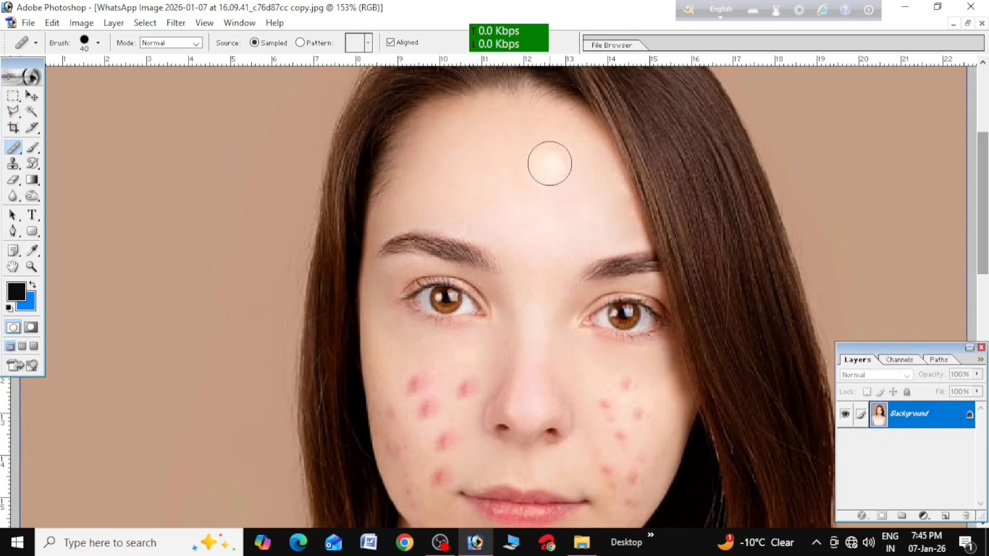
Examine the retouched forehead and the blemishes on both cheeks
scroll(570, 210, "up", 2)
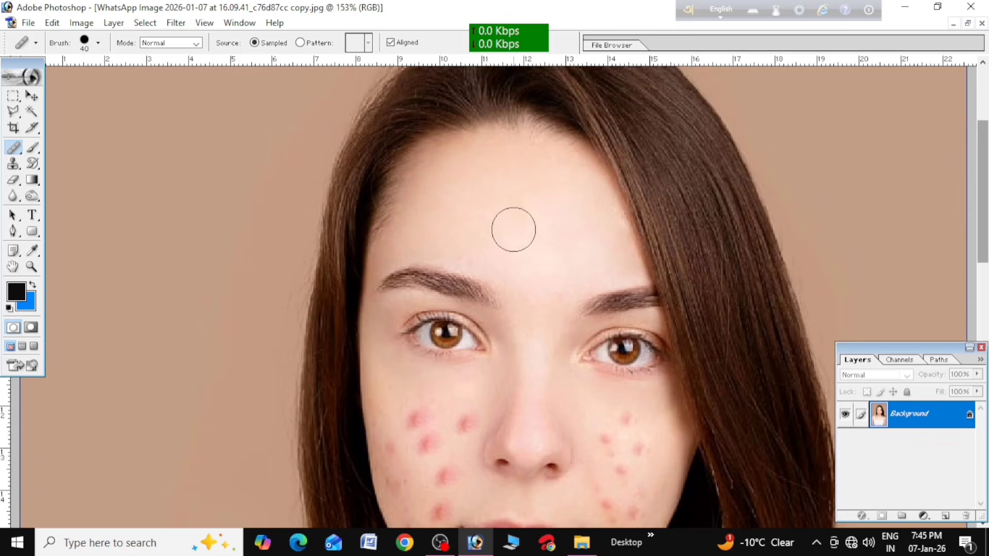
scroll(513, 229, "down", 1)
scroll(515, 228, "down", 2)
scroll(512, 230, "up", 1)
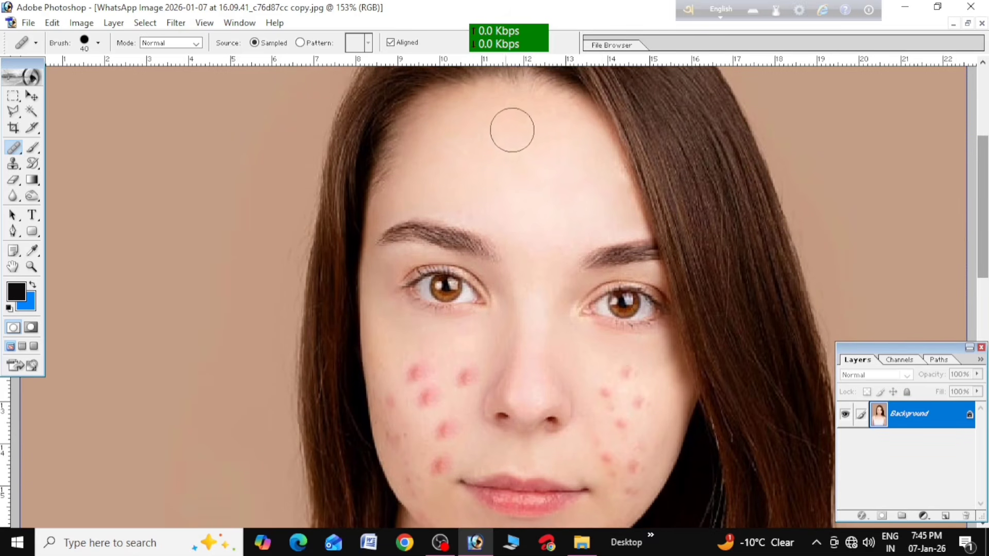
scroll(526, 201, "down", 1)
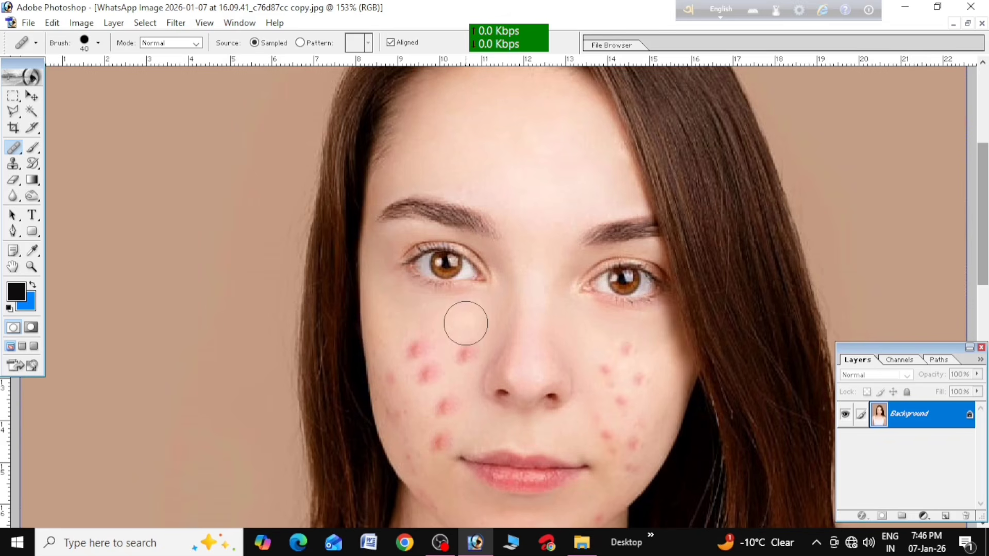
scroll(466, 325, "down", 3)
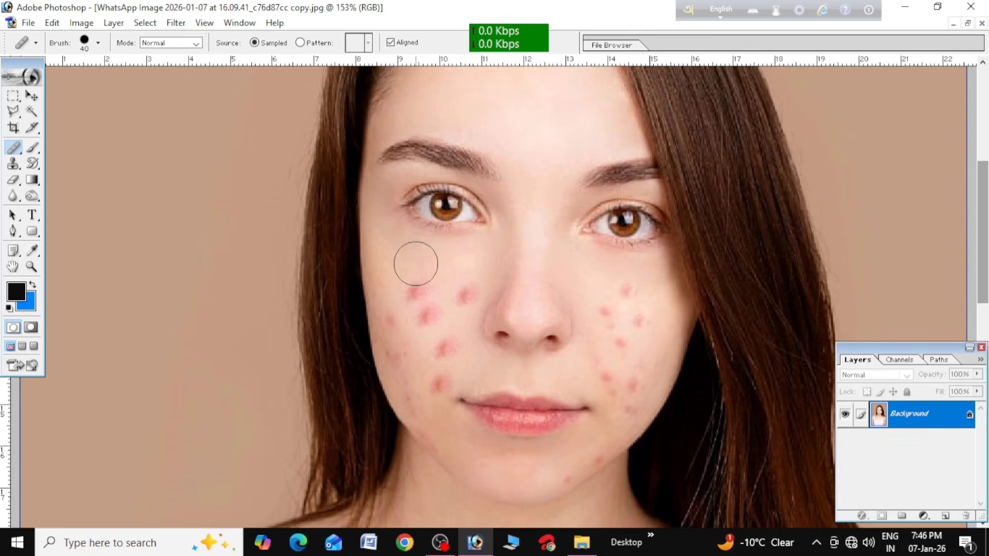
scroll(415, 264, "up", 1)
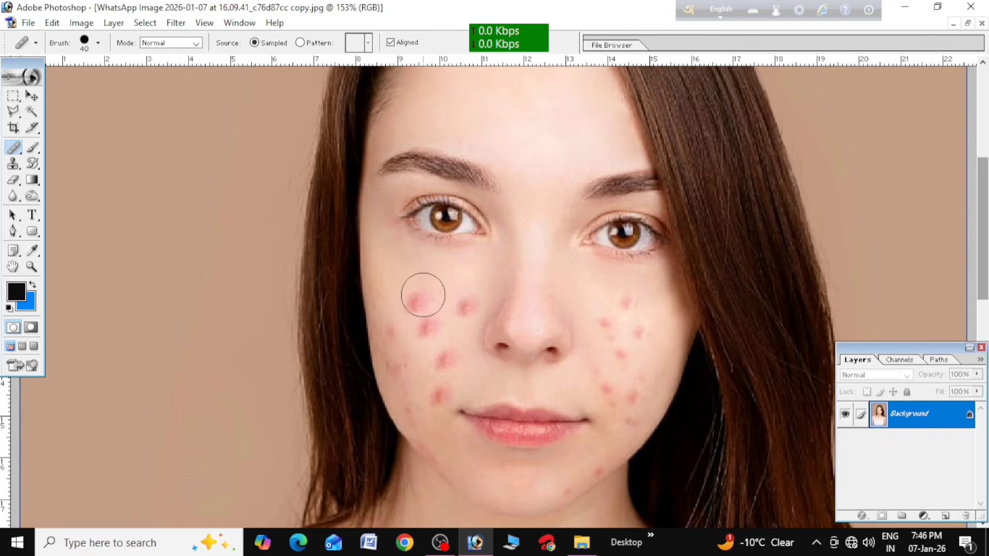
scroll(420, 281, "up", 1)
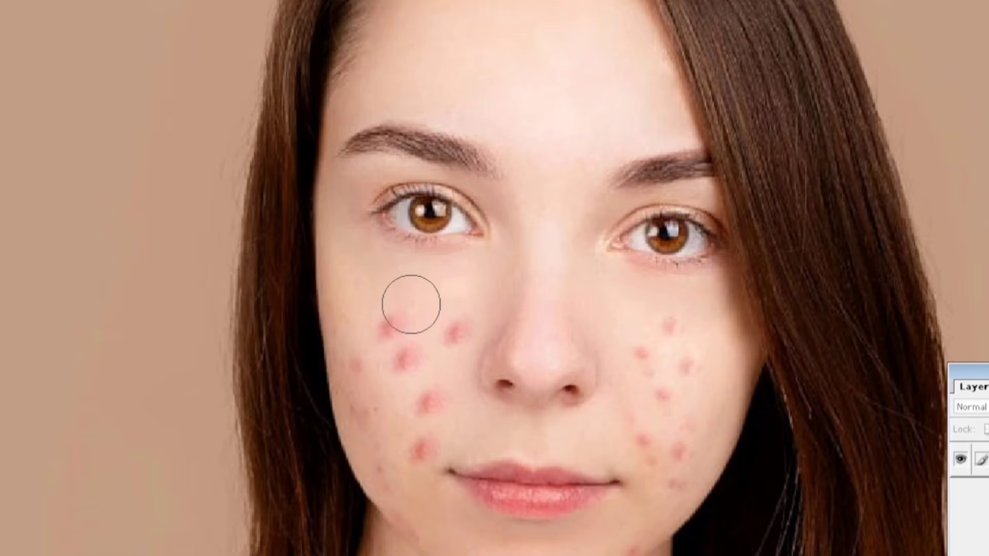
Reduce the healing brush to size 30 and heal the large blemishes on the cheek facing away from the draped hair
key("bracketleft")
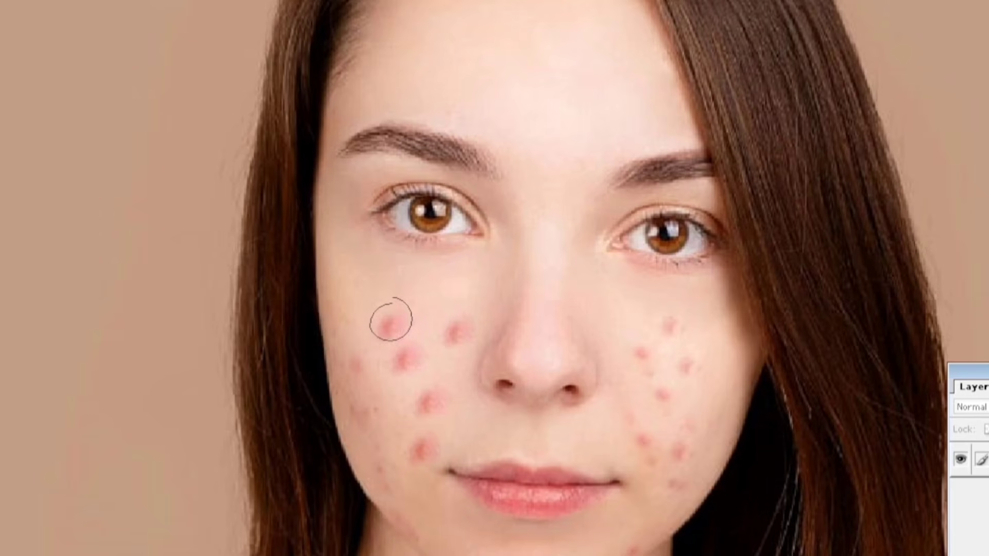
left_click(395, 332)
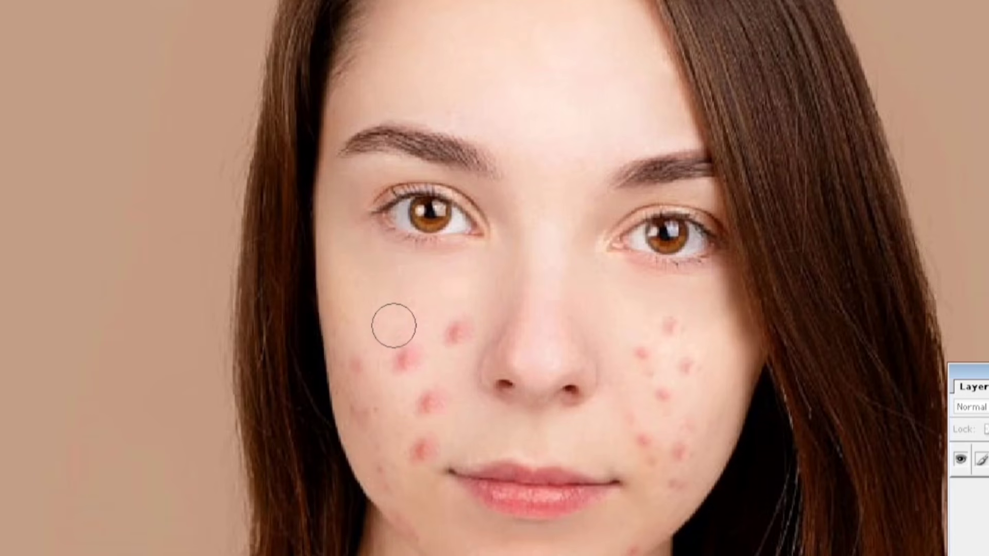
left_click(401, 357)
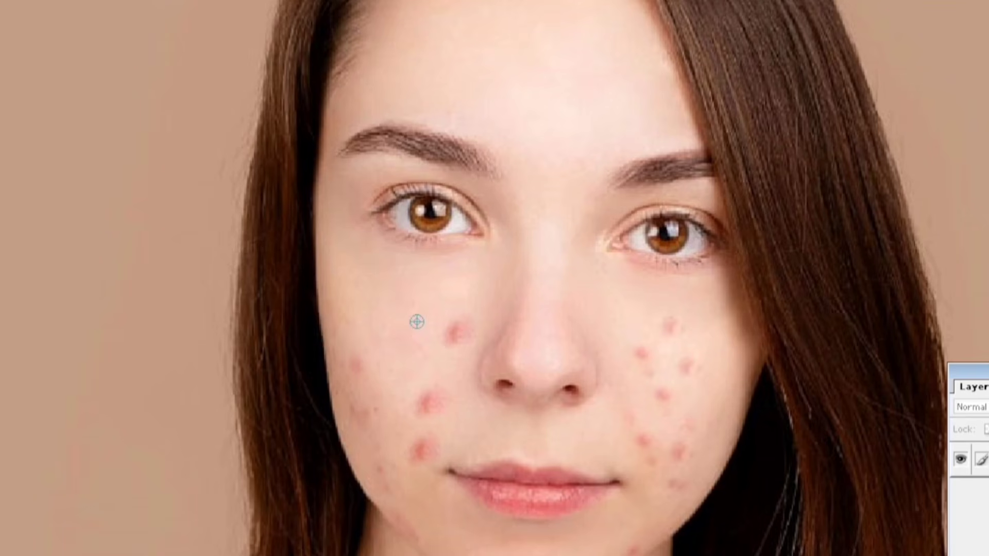
left_click(456, 334)
left_click(431, 392)
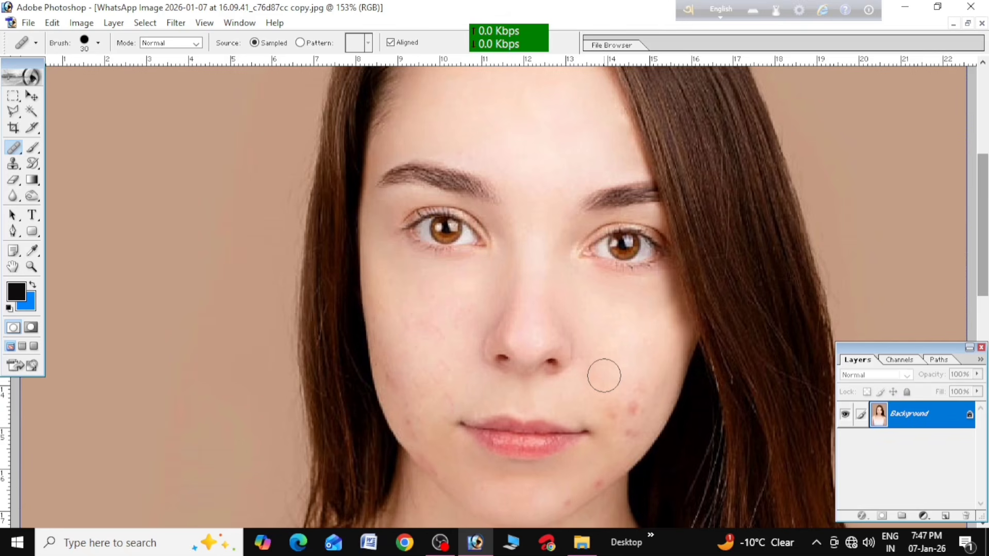
Heal the remaining blemishes on the lower cheek beside the draped hair, sampling clean skin near the nose and mouth
scroll(604, 374, "down", 1)
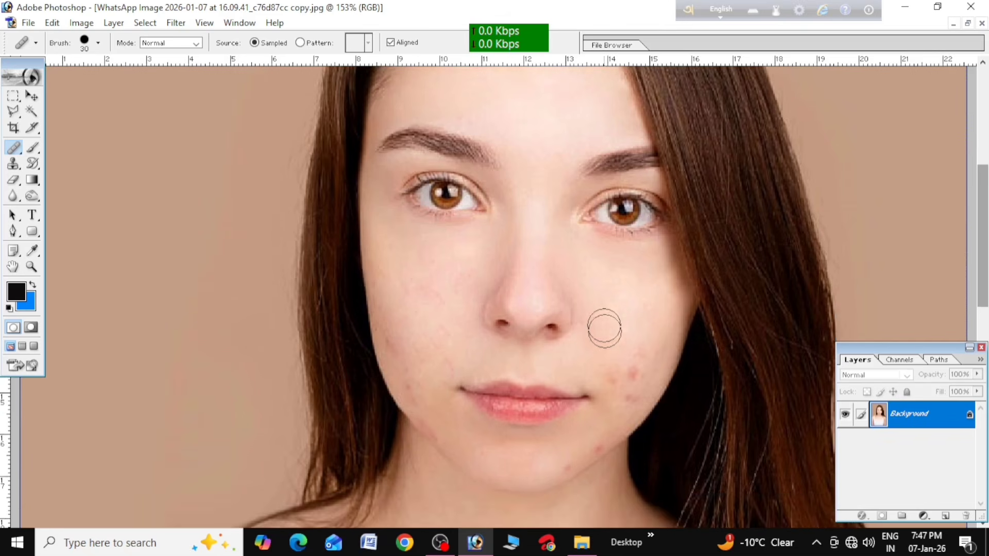
left_click(604, 306, "alt")
left_click(639, 368)
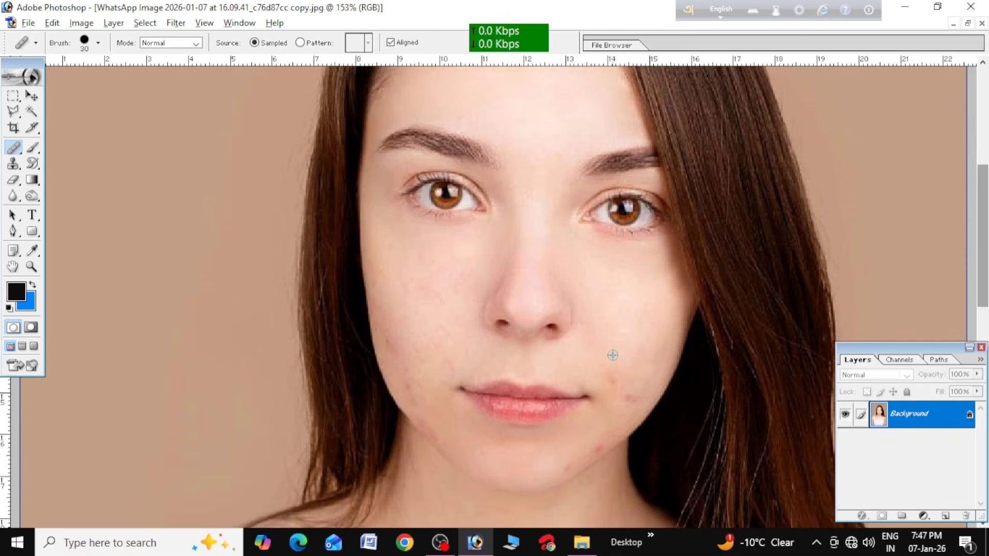
left_click(636, 393)
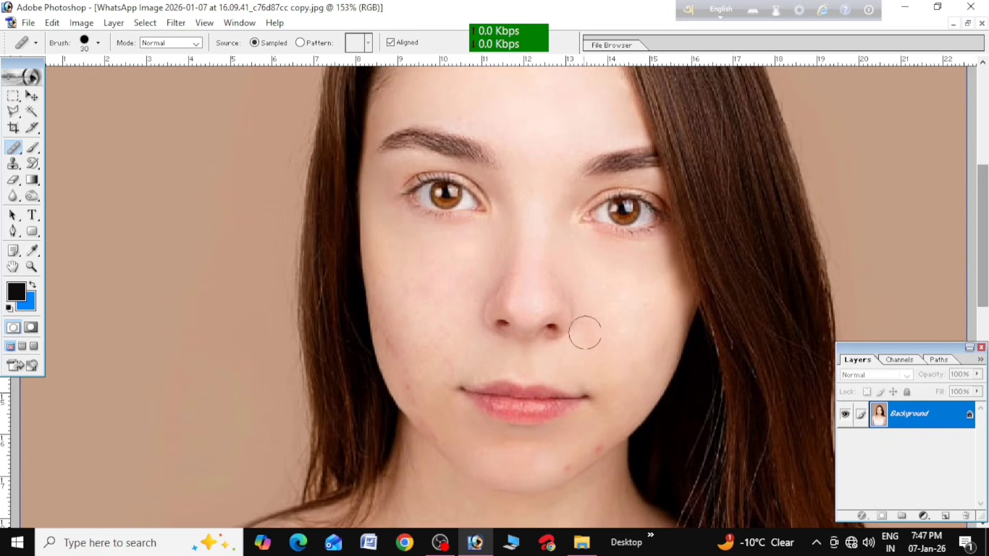
Reduce the healing brush to size 20 and heal the small spots on the chin and the opposite cheek
key("bracketleft")
left_click(569, 470)
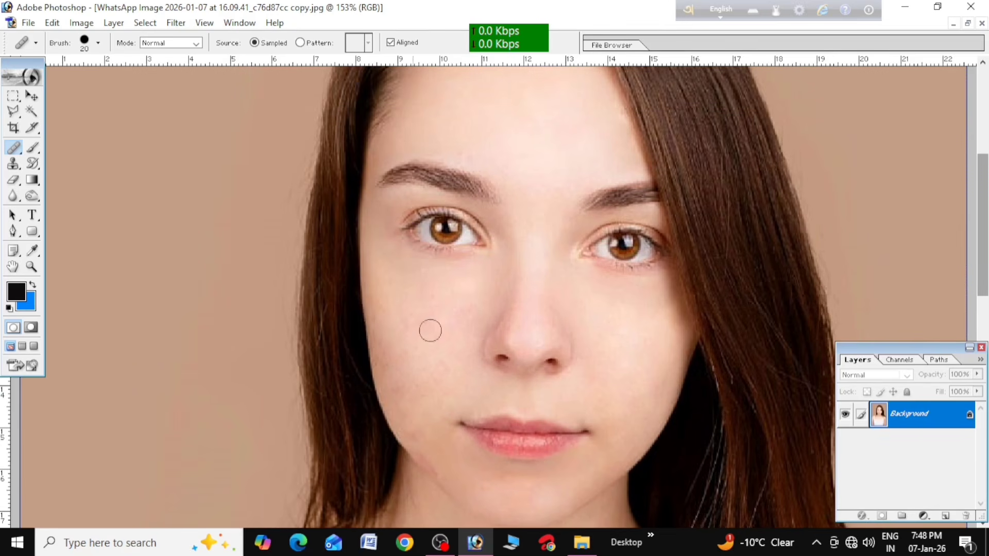
left_click(406, 352)
Heal the small brown mole at the base of the neck, sampling clean skin beside it
scroll(438, 343, "down", 3)
scroll(438, 343, "down", 2)
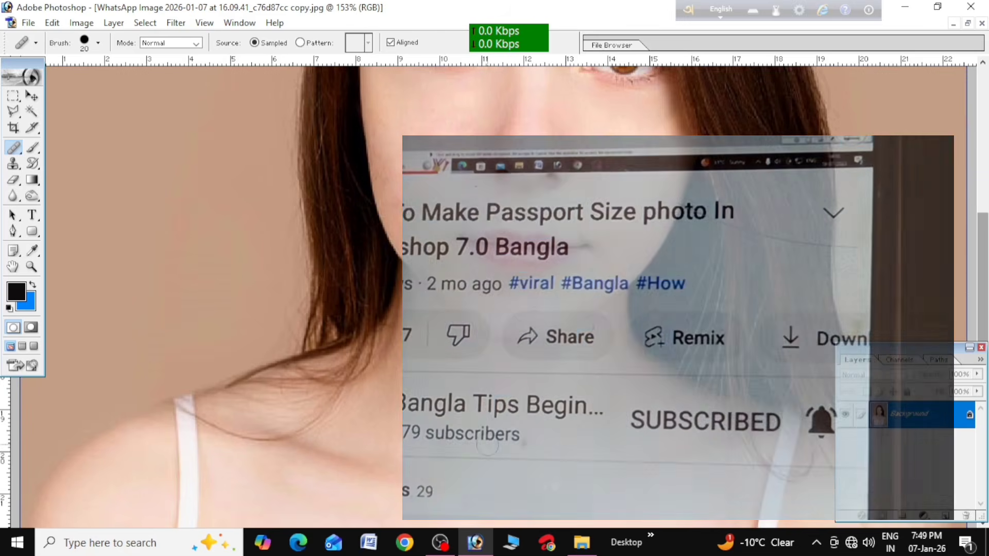
scroll(505, 447, "down", 1)
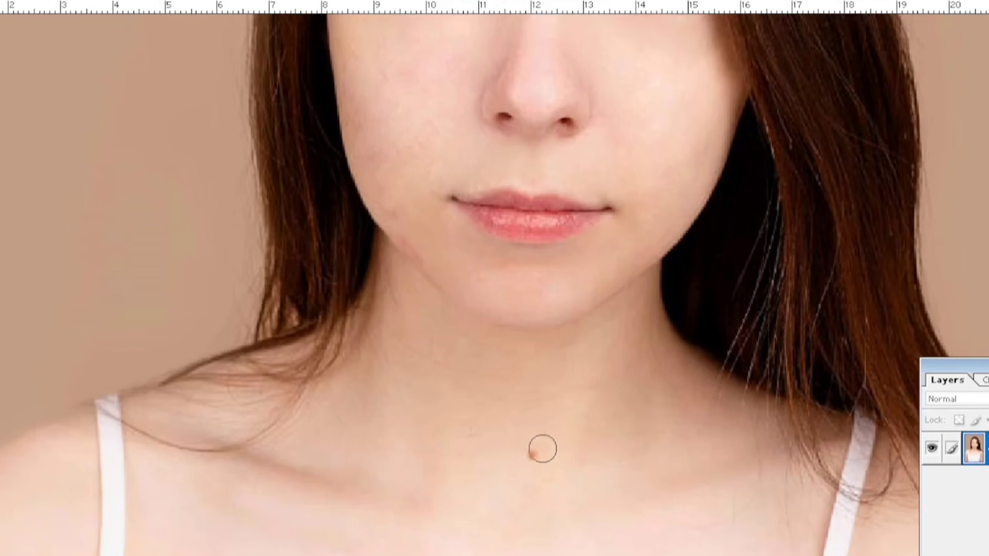
left_click(493, 456, "alt")
left_click(535, 459)
Restore the retouched image to a floating window and arrange it beside the unretouched duplicate for comparison
scroll(526, 470, "up", 4)
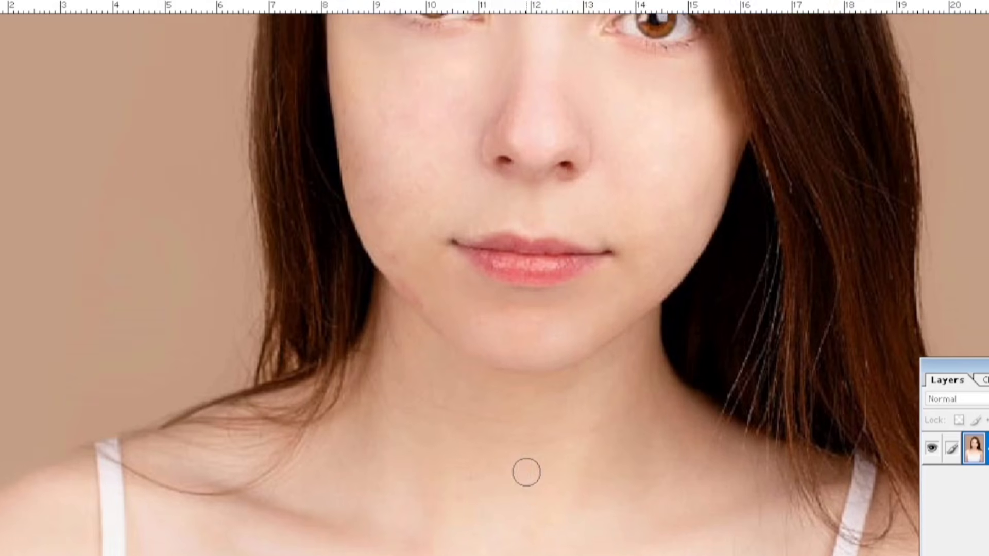
scroll(525, 470, "up", 4)
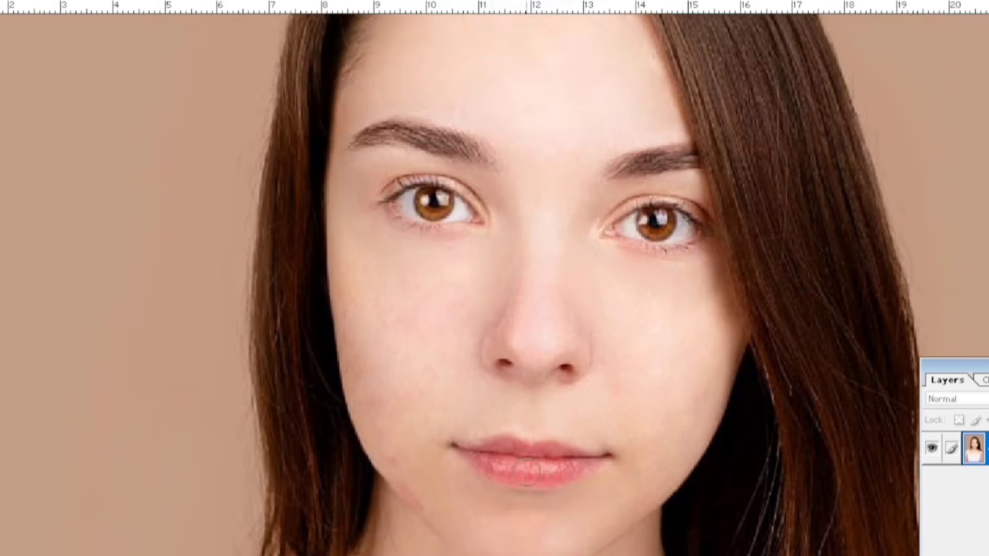
scroll(530, 479, "down", 4)
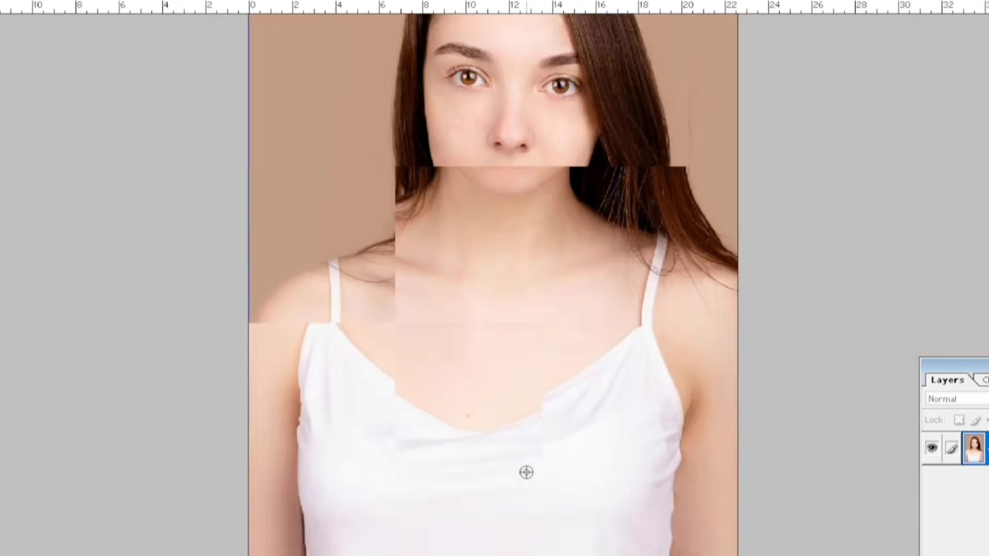
scroll(528, 471, "up", 1)
scroll(531, 459, "up", 4)
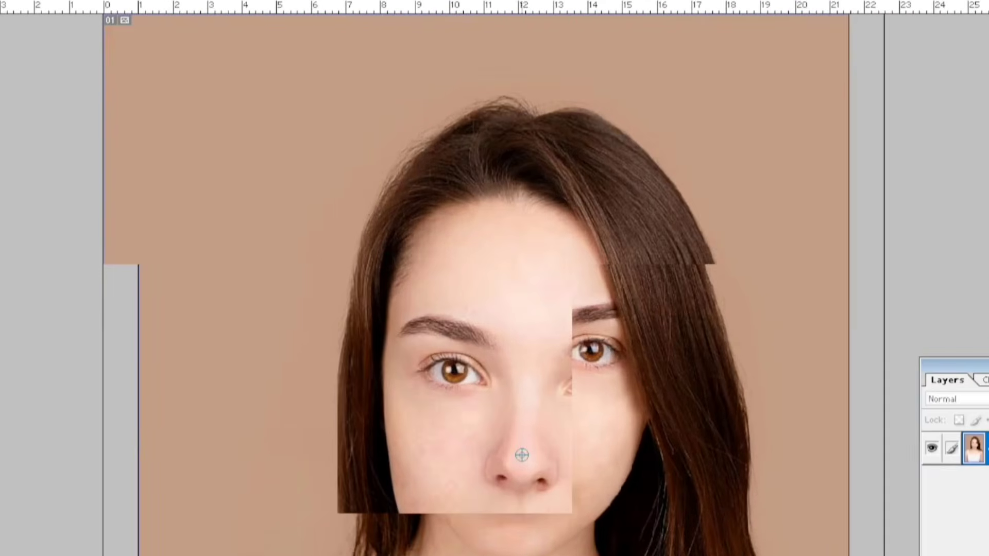
scroll(477, 487, "down", 1)
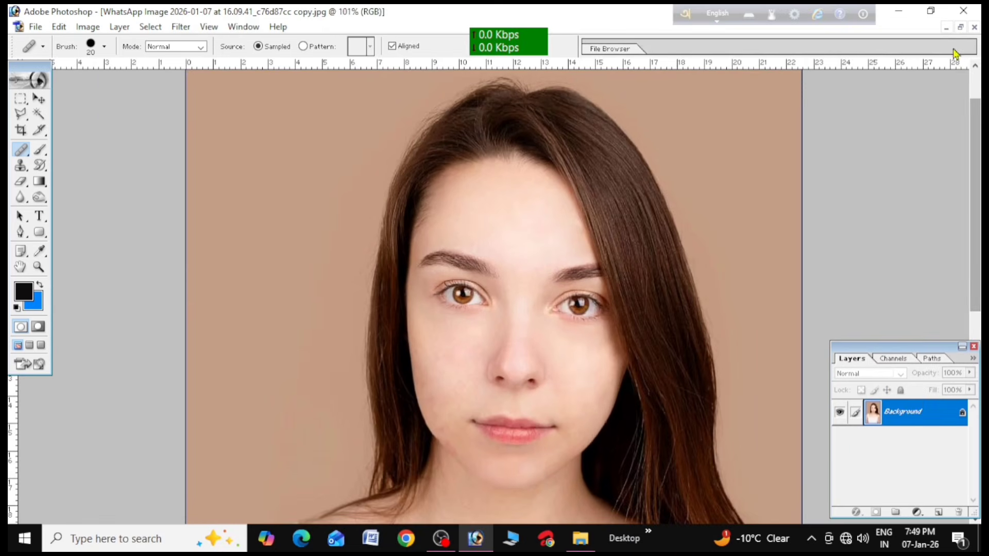
left_click(961, 28)
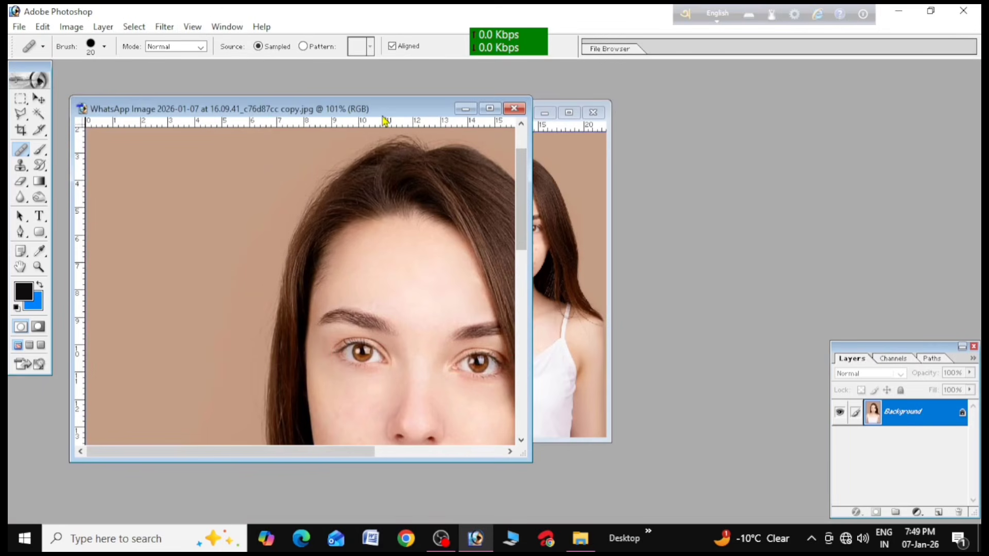
left_click_drag(386, 109, 746, 147)
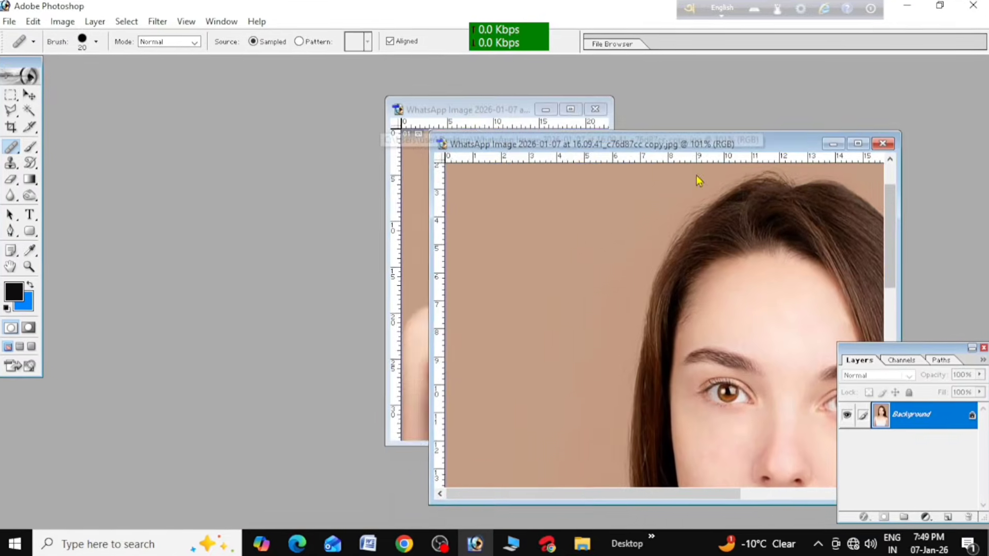
left_click_drag(497, 110, 253, 111)
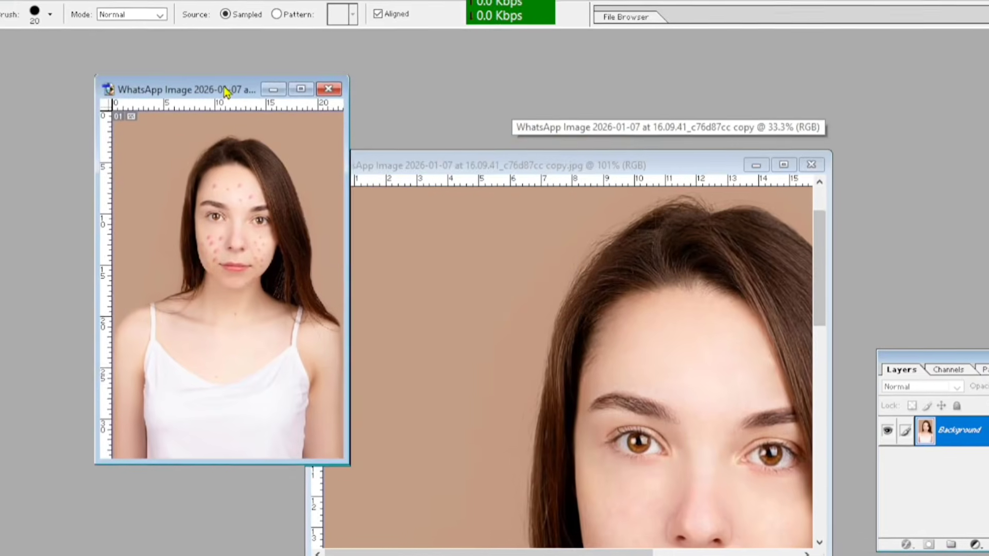
Move the retouched portrait's window level with the unretouched duplicate and zoom it out to 35.5% to fit the whole figure
left_click(520, 168)
left_click_drag(520, 168, 533, 83)
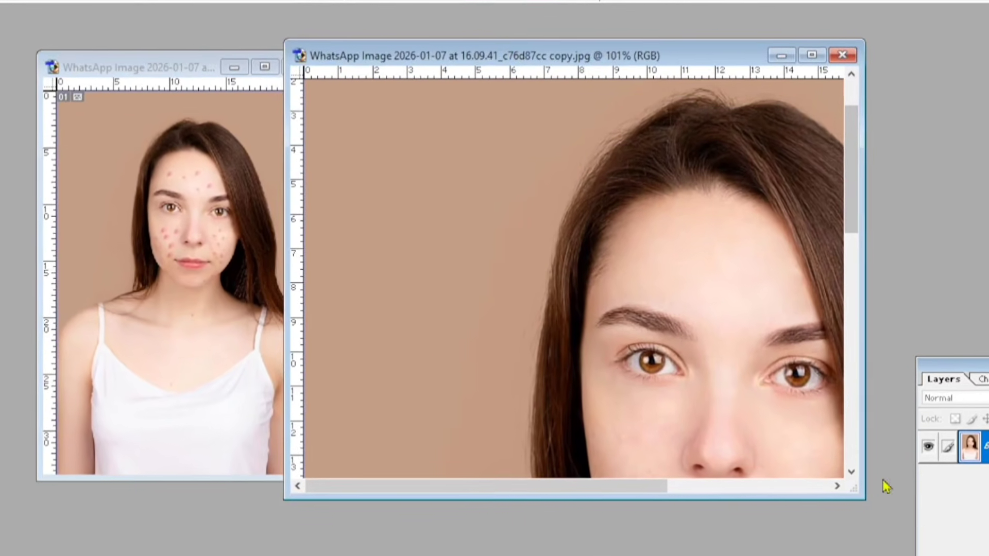
scroll(673, 394, "down", 10)
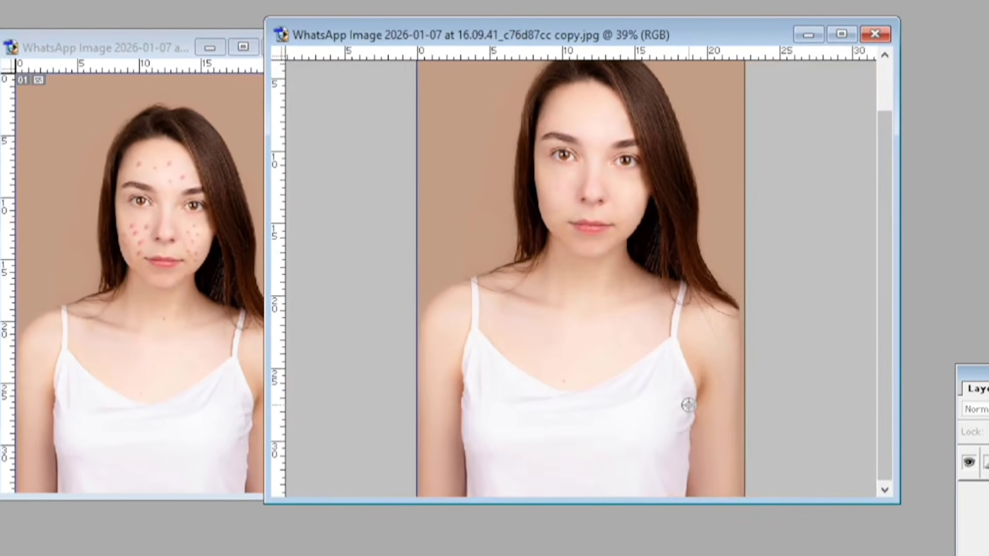
scroll(688, 405, "down", 1)
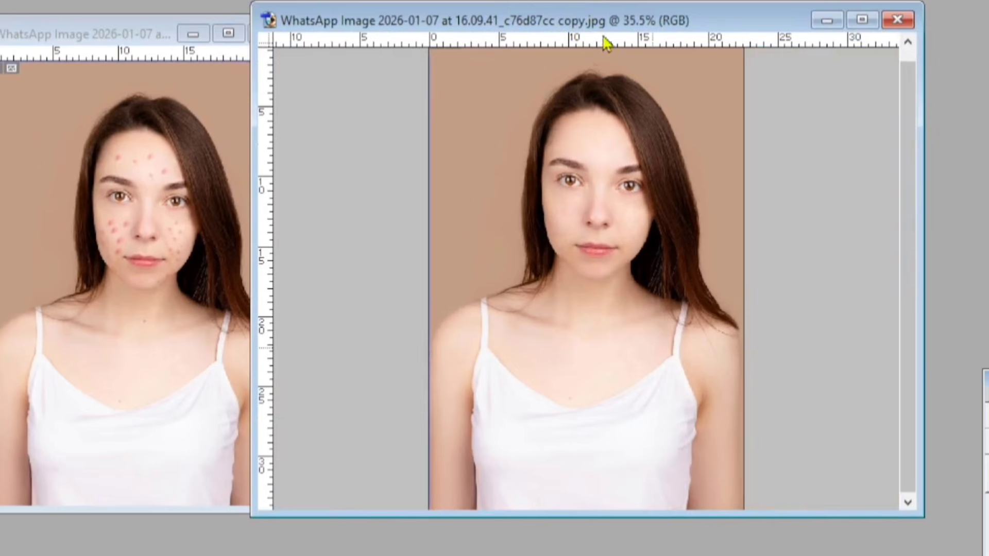
Reposition both image windows and narrow the retouched one so the two portraits stand side by side without overlapping
left_click_drag(594, 5, 596, 30)
left_click(122, 36)
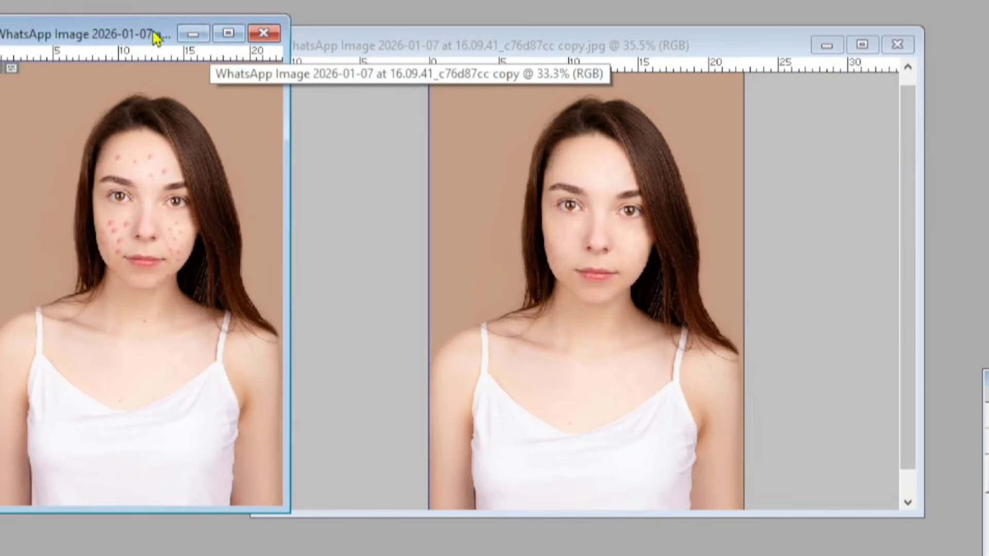
left_click_drag(119, 36, 253, 29)
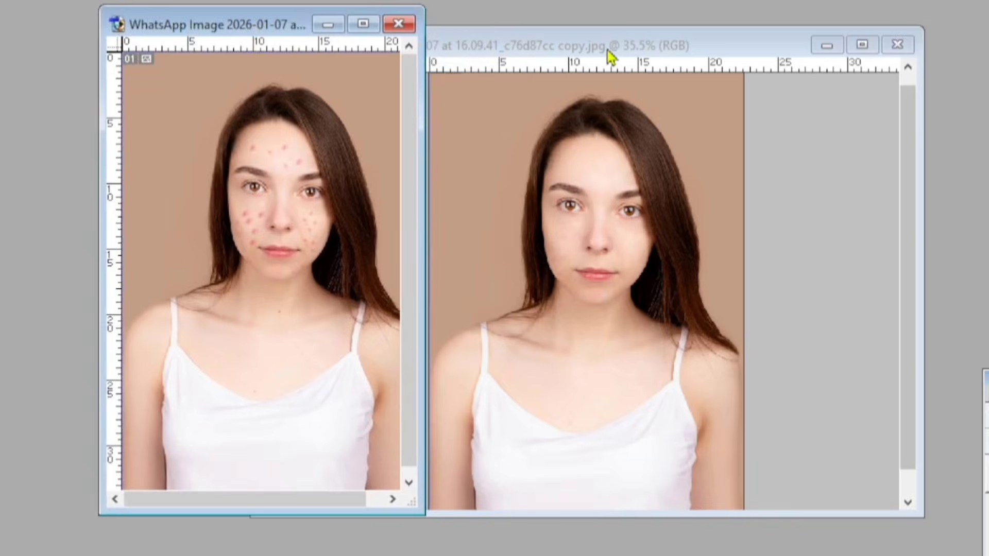
left_click_drag(609, 51, 744, 42)
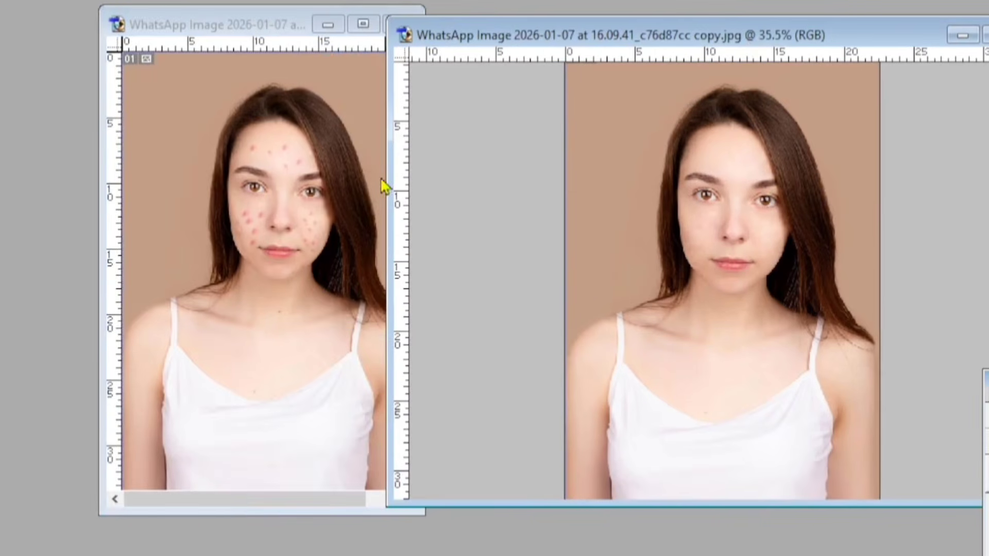
left_click_drag(388, 177, 521, 203)
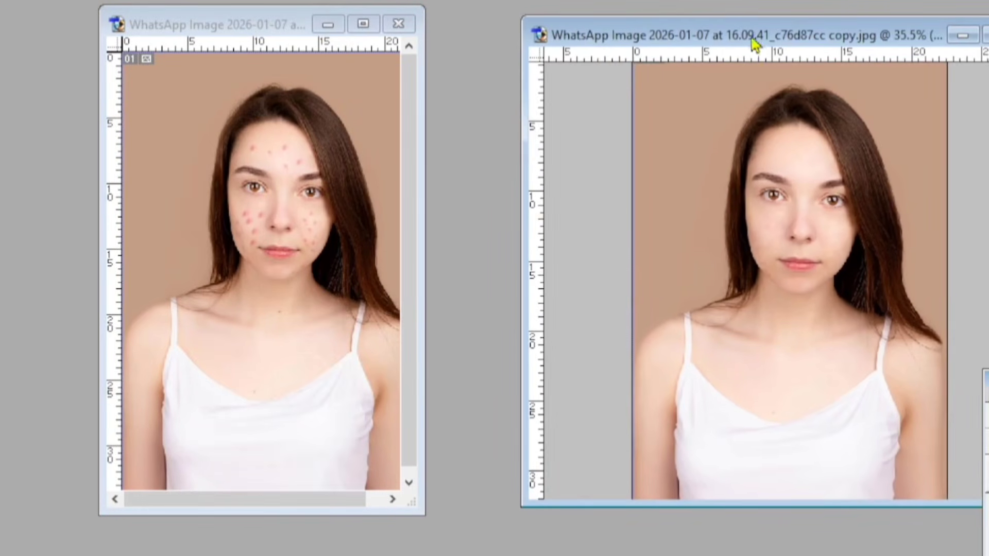
left_click_drag(755, 44, 662, 52)
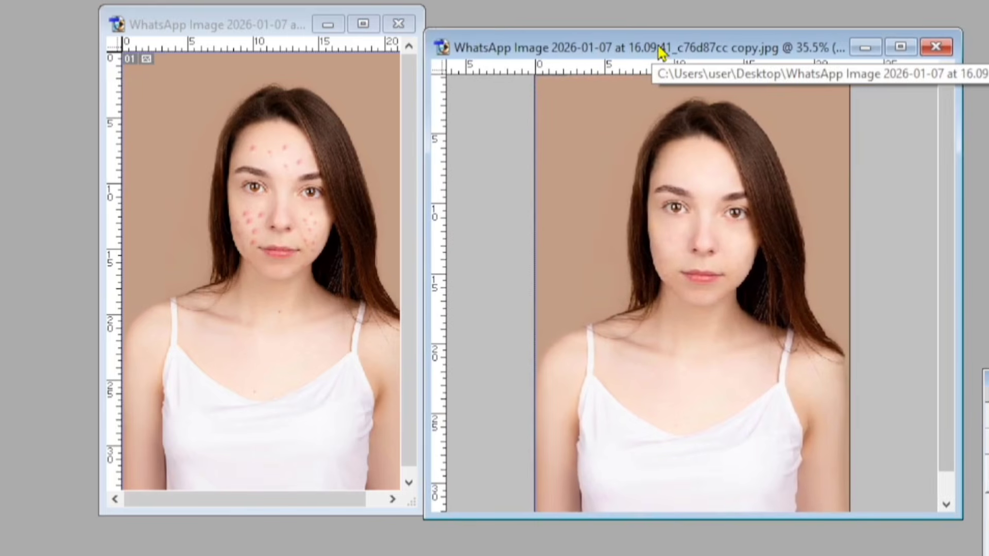